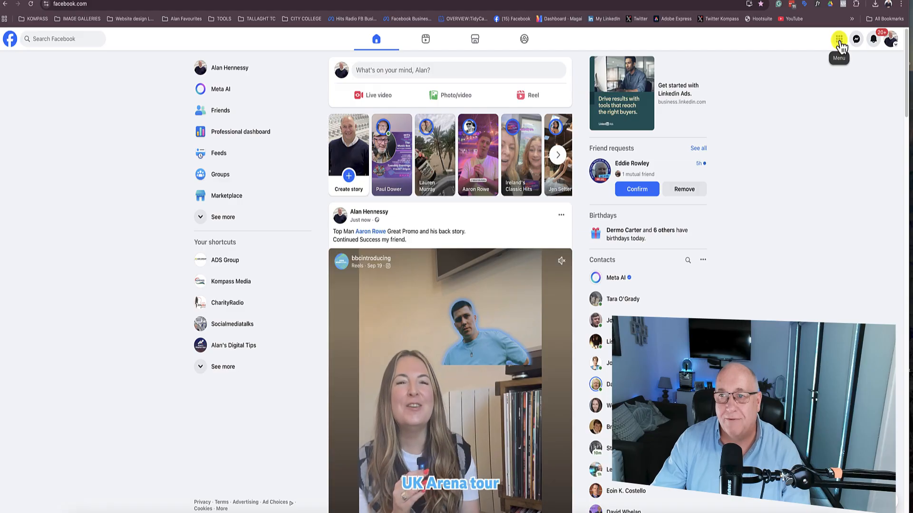
Step: Start creating a new Page and check its preview in the mobile layout before returning to the desktop layout
{"action": "left_click", "coordinate": [839, 40]}
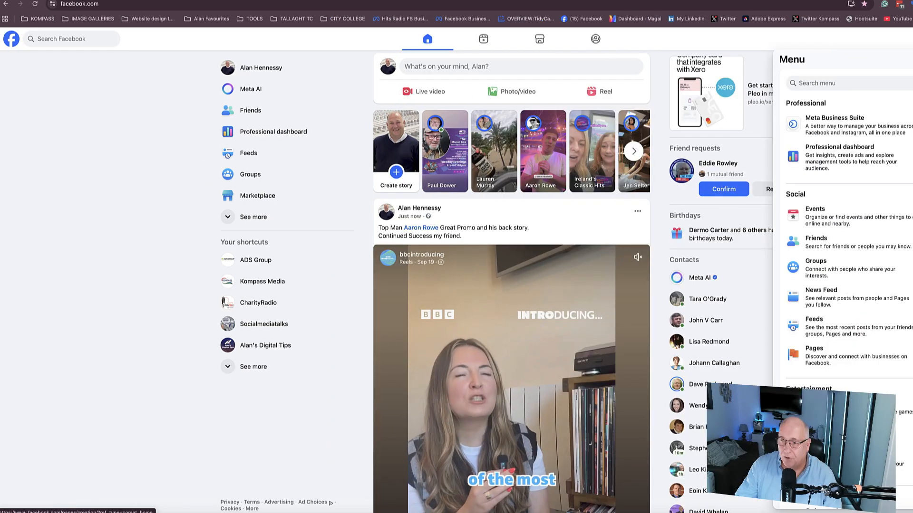
{"action": "left_click", "coordinate": [911, 192]}
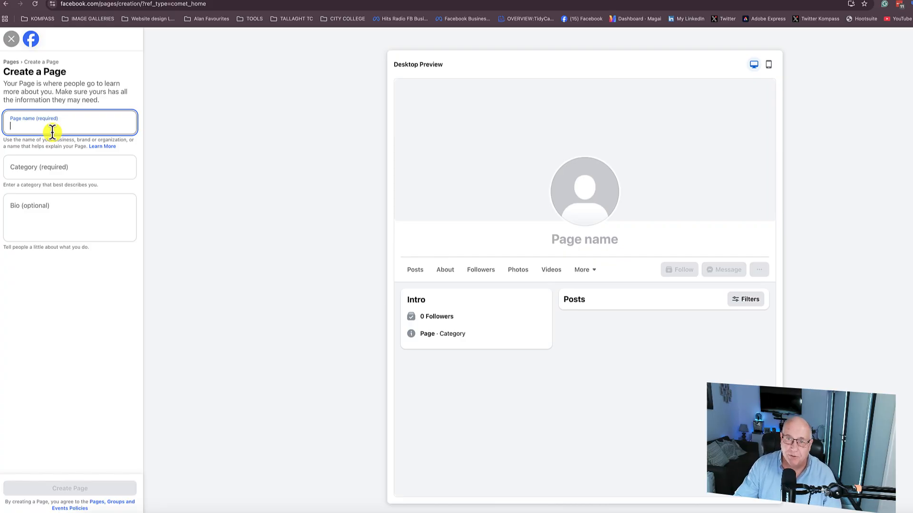
{"action": "left_click", "coordinate": [768, 67]}
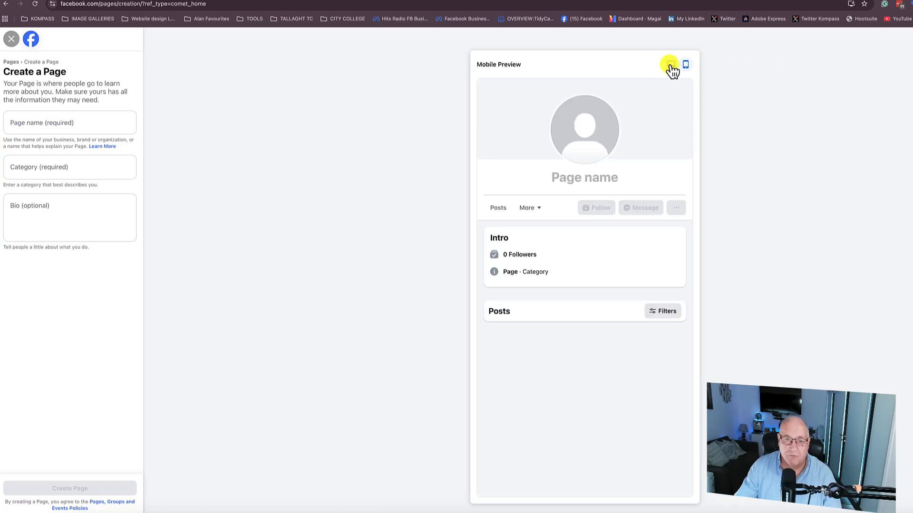
{"action": "left_click", "coordinate": [670, 66]}
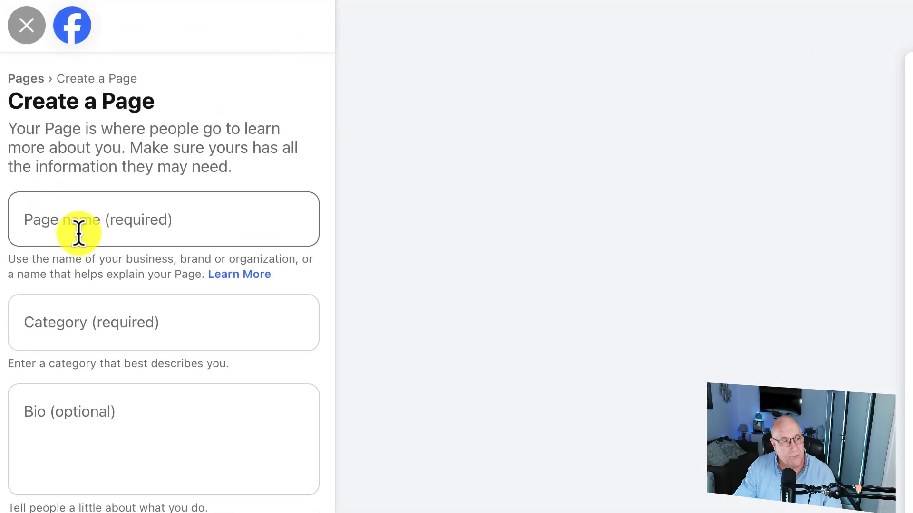
Step: Name the new Page "Social Media Tips"
{"action": "left_click", "coordinate": [38, 220]}
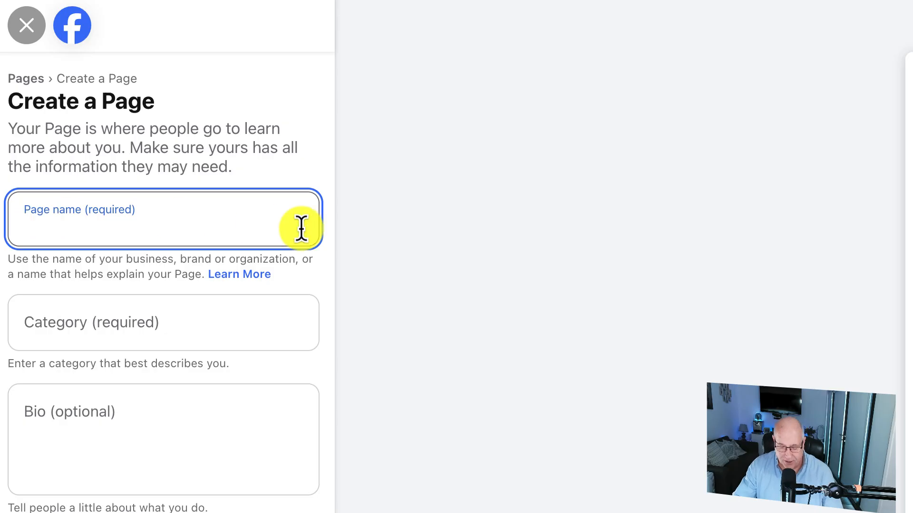
{"action": "type", "text": "S"}
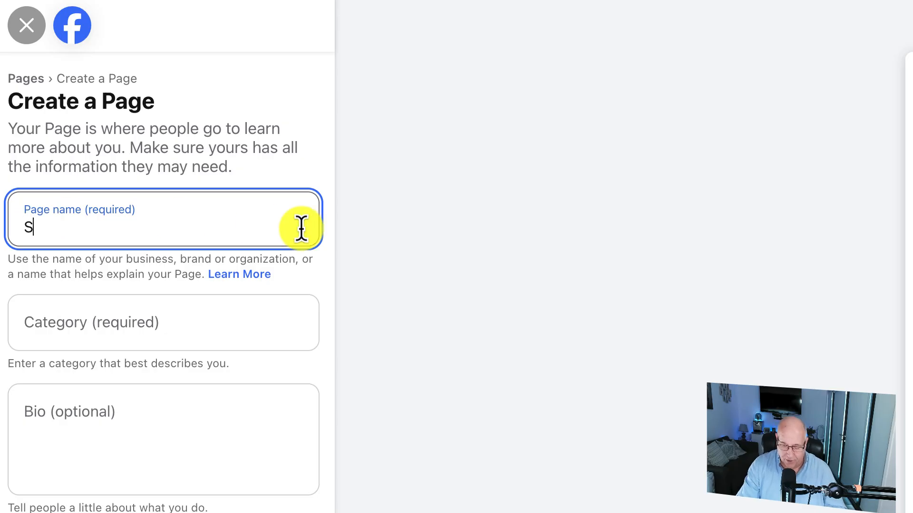
{"action": "type", "text": "ocial Mr"}
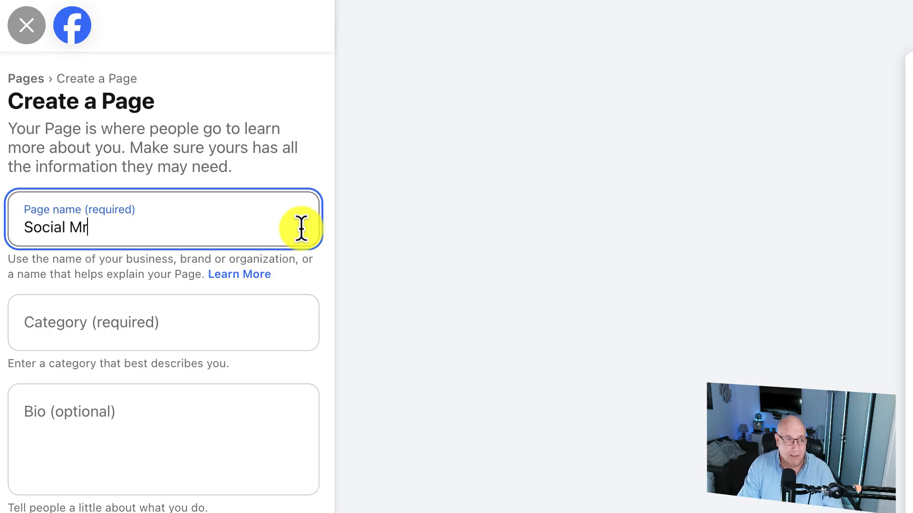
{"action": "key", "text": "BackSpace"}
{"action": "type", "text": "edia "}
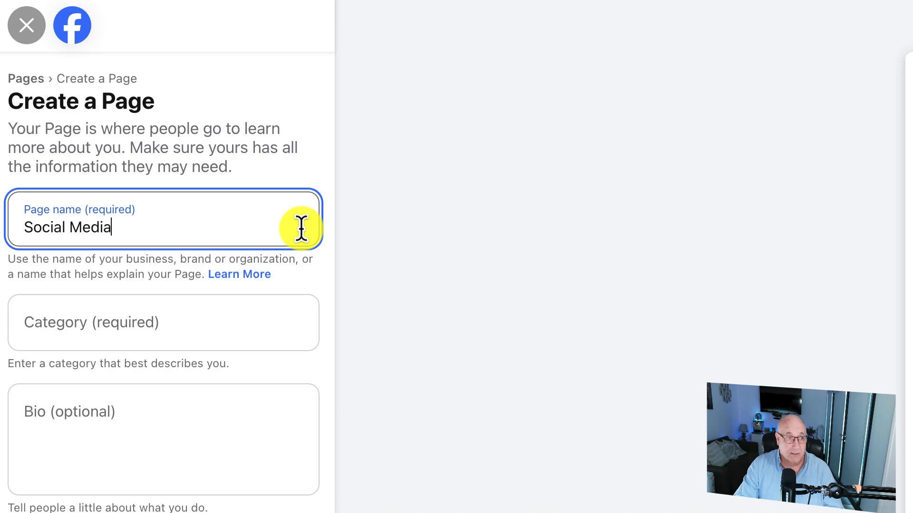
{"action": "type", "text": "Tips"}
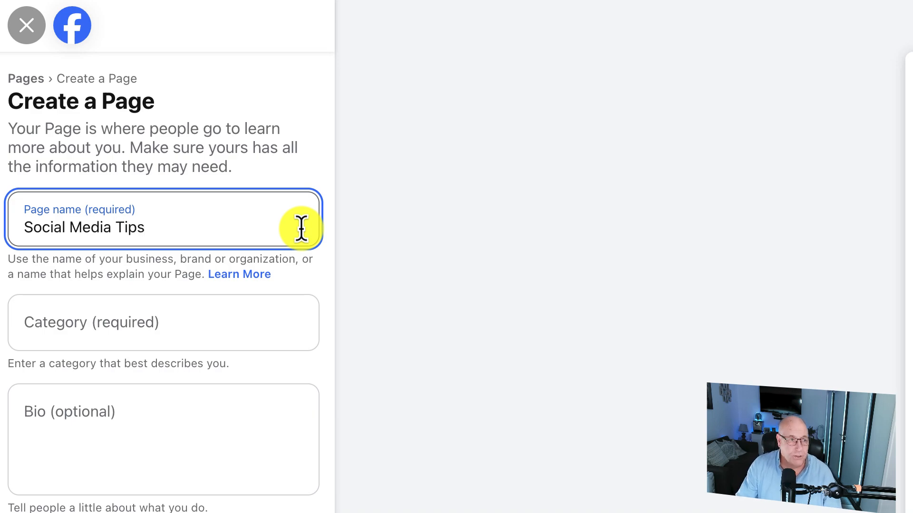
Step: Set the Page category to Internet Marketing Service
{"action": "left_click", "coordinate": [116, 321]}
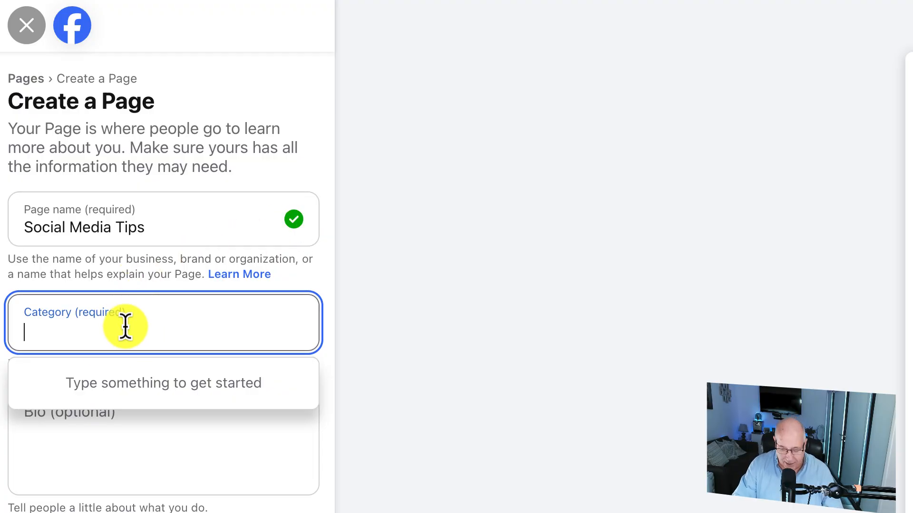
{"action": "type", "text": "Ma"}
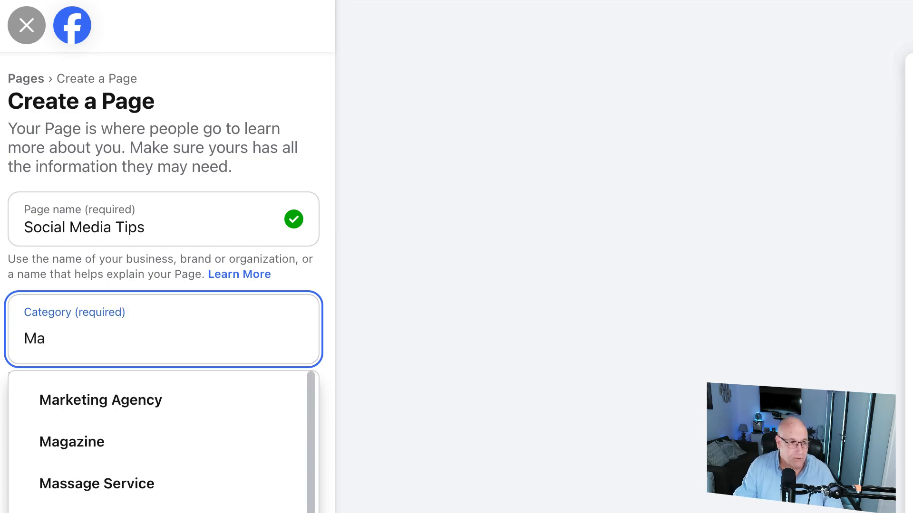
{"action": "scroll", "coordinate": [161, 442], "scroll_direction": "down", "scroll_amount": 1}
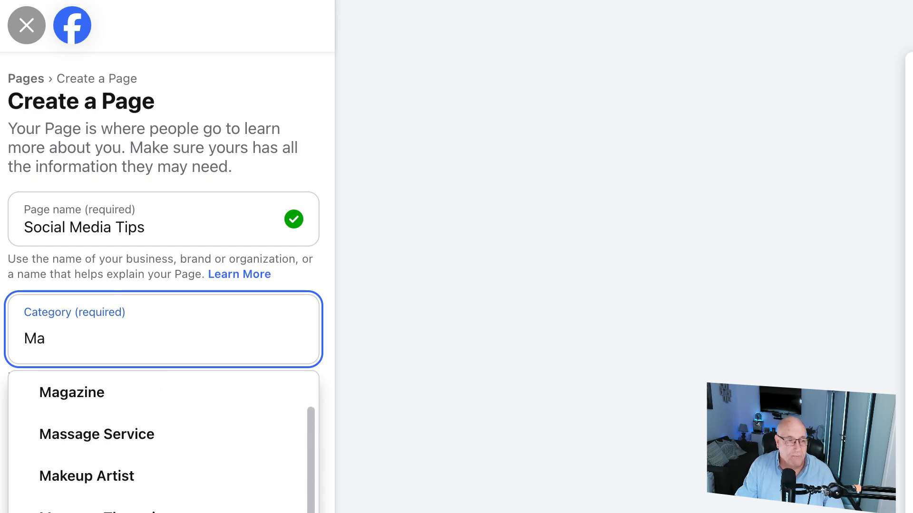
{"action": "left_click", "coordinate": [110, 512]}
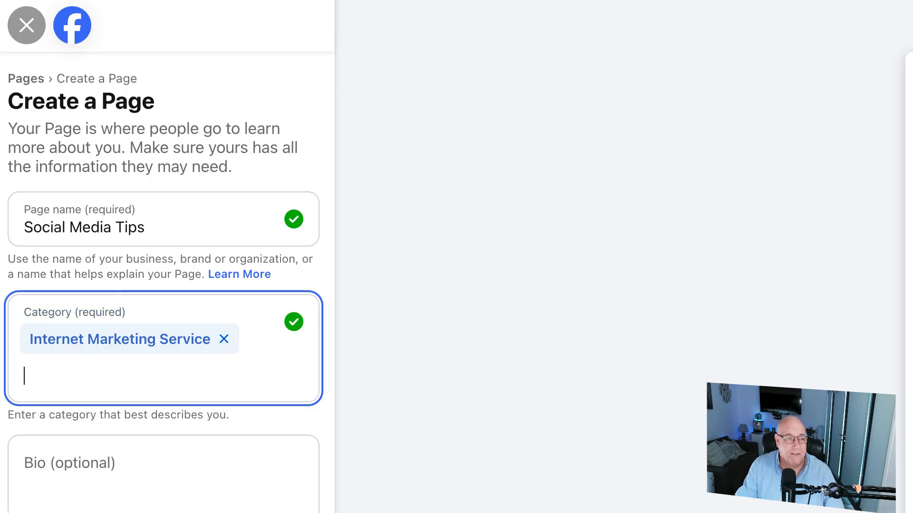
Step: Write a bio stating that the owner, given by first name, "shares tips on social media marketing", accepting the subject-verb agreement correction
{"action": "left_click", "coordinate": [31, 462]}
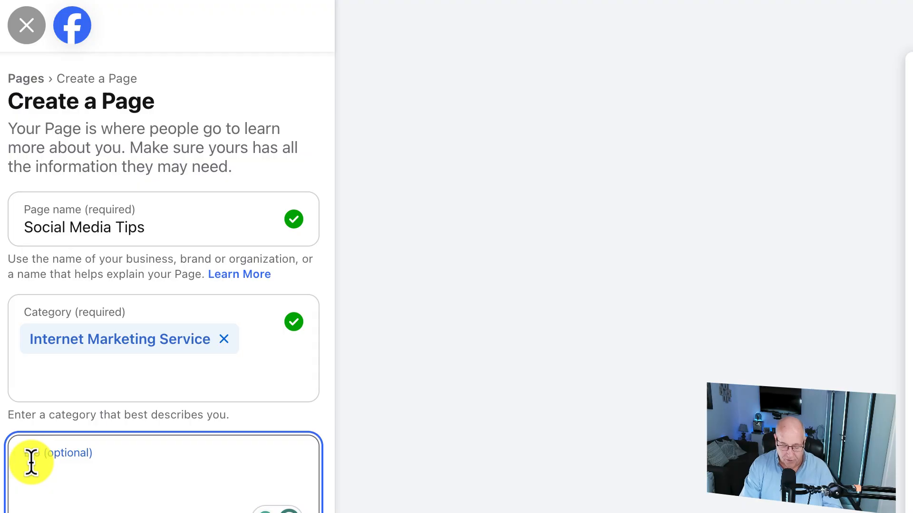
{"action": "type", "text": "Alan"}
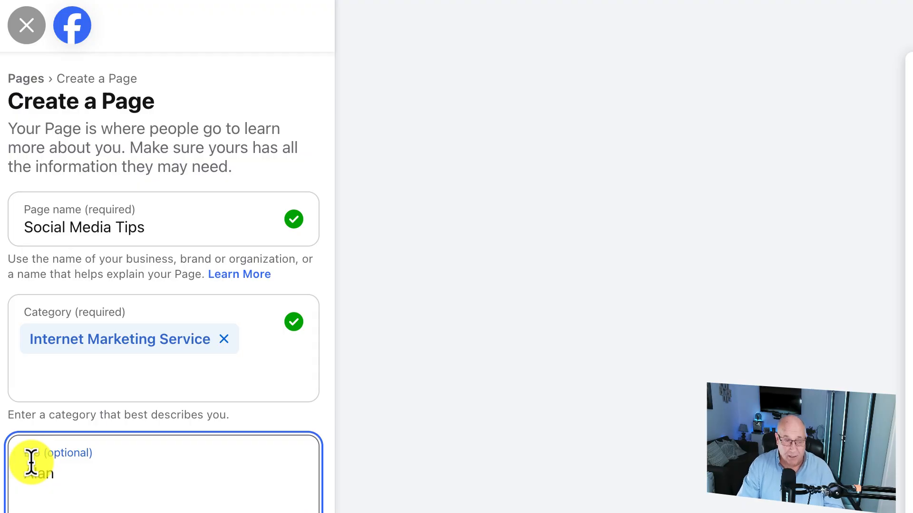
{"action": "type", "text": " shar"}
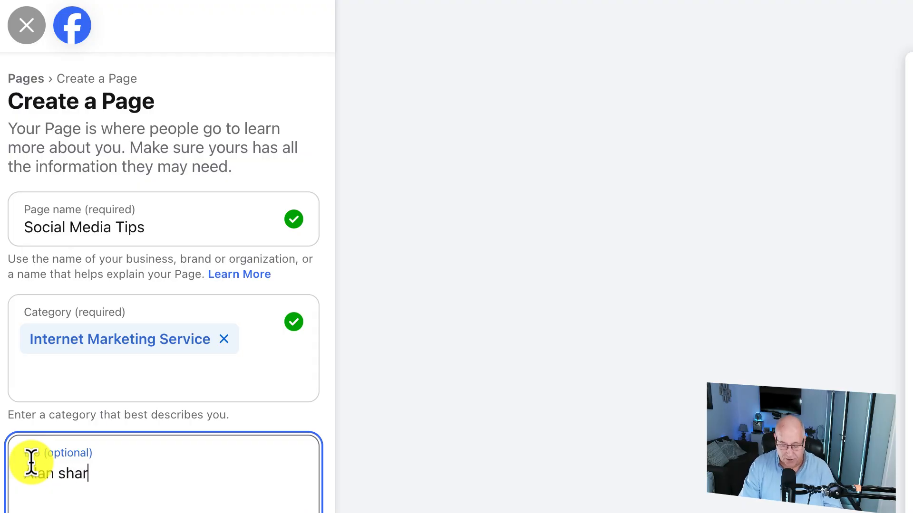
{"action": "type", "text": "e tips "}
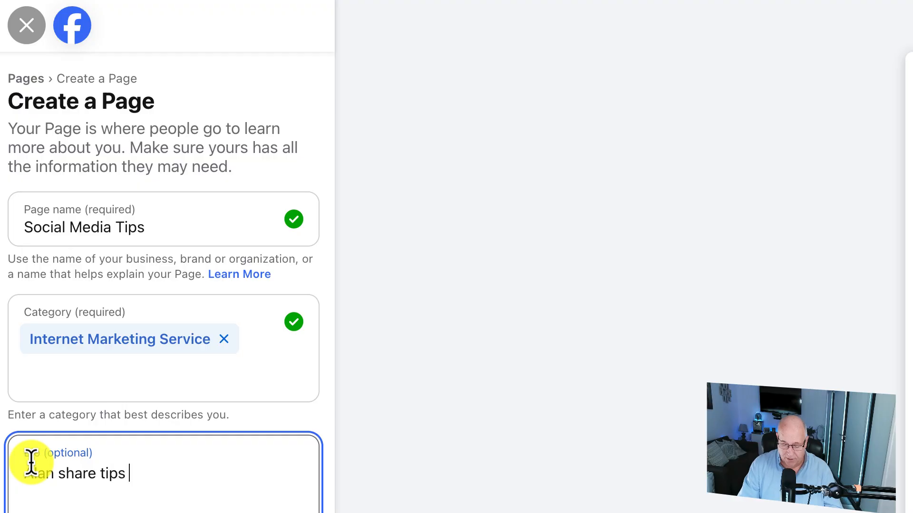
{"action": "type", "text": "on"}
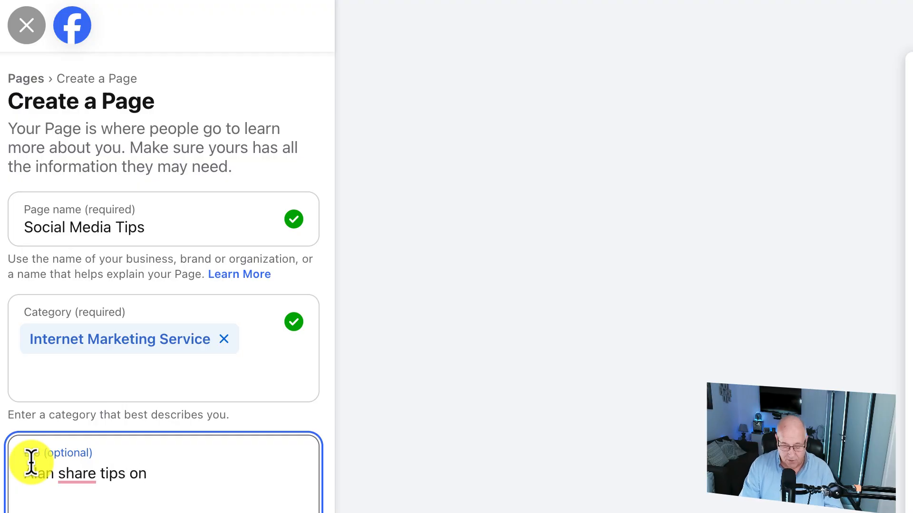
{"action": "type", "text": " social ma"}
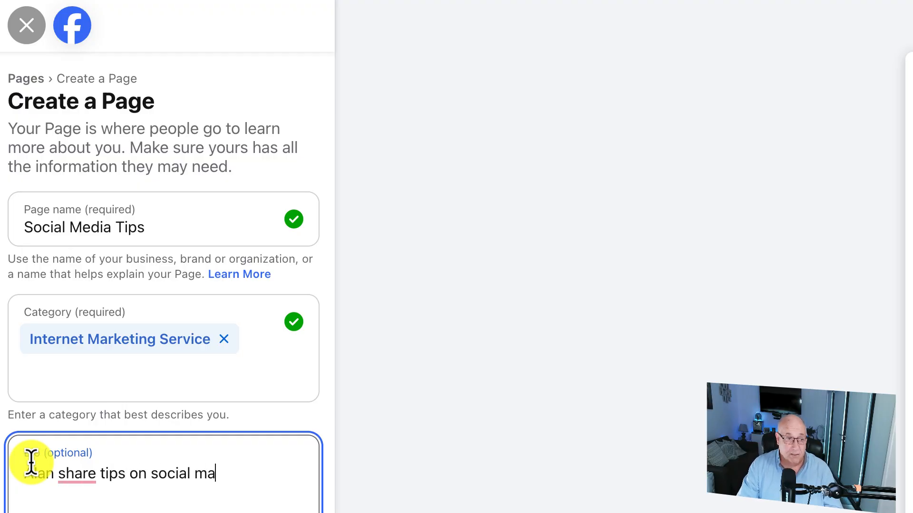
{"action": "key", "text": "BackSpace"}
{"action": "type", "text": "edi"}
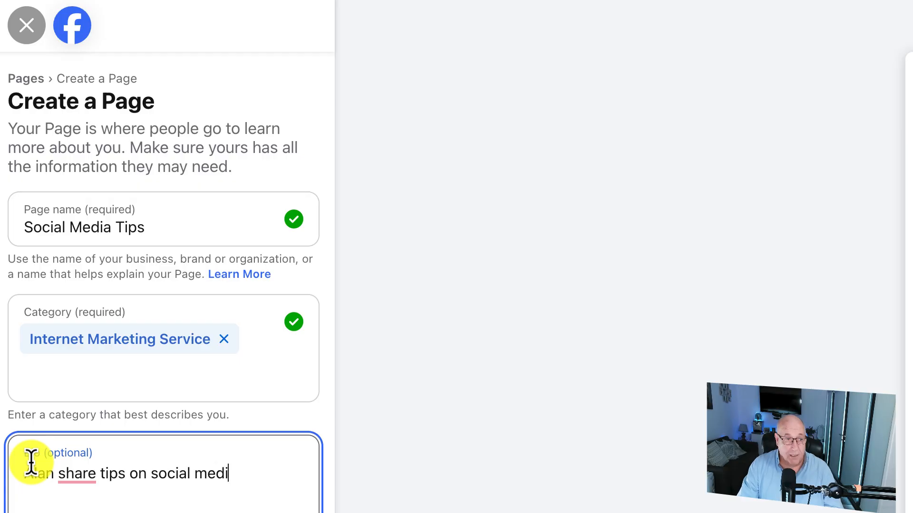
{"action": "type", "text": "a mar"}
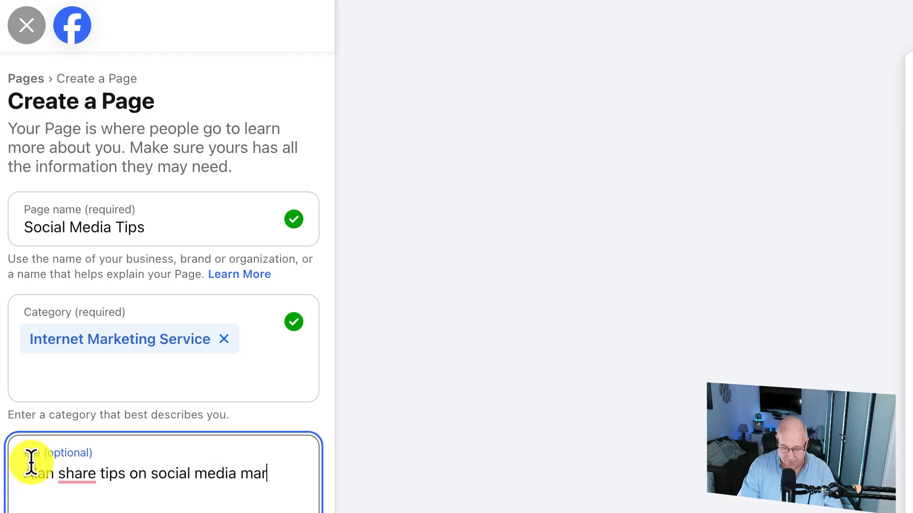
{"action": "type", "text": "keting"}
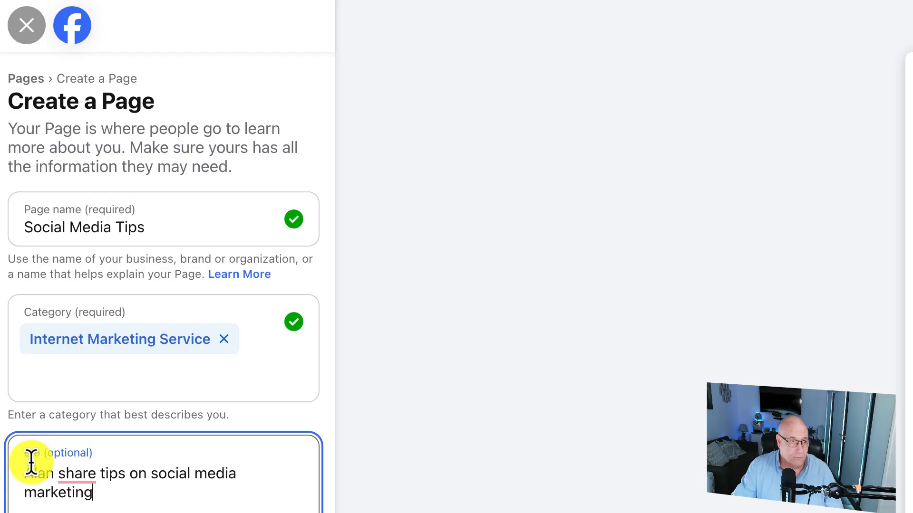
{"action": "mouse_move", "coordinate": [64, 465]}
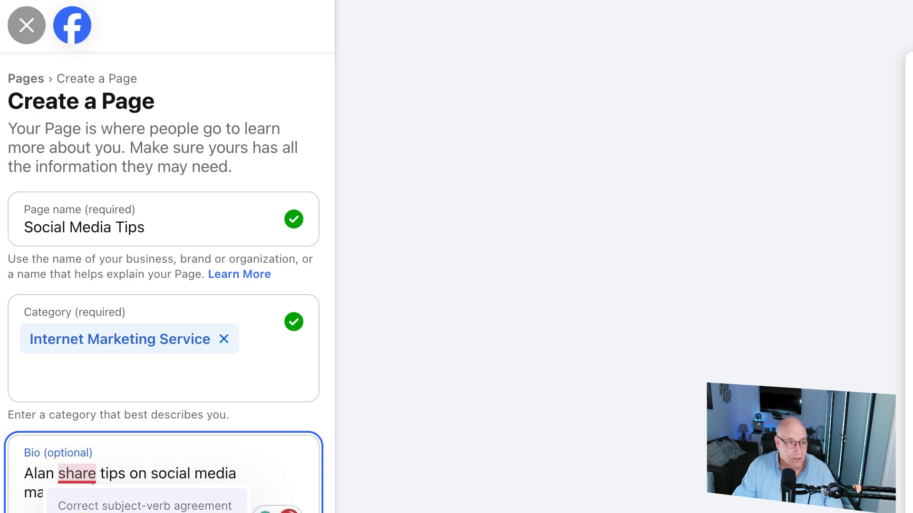
{"action": "left_click", "coordinate": [100, 510]}
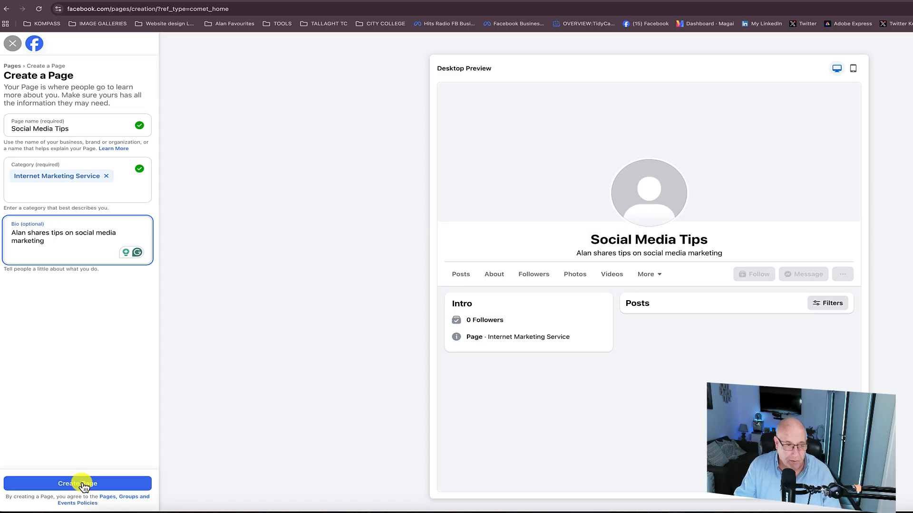
Step: Create the Page and set its hours to Always open, leaving the contact and location details blank
{"action": "left_click", "coordinate": [84, 485]}
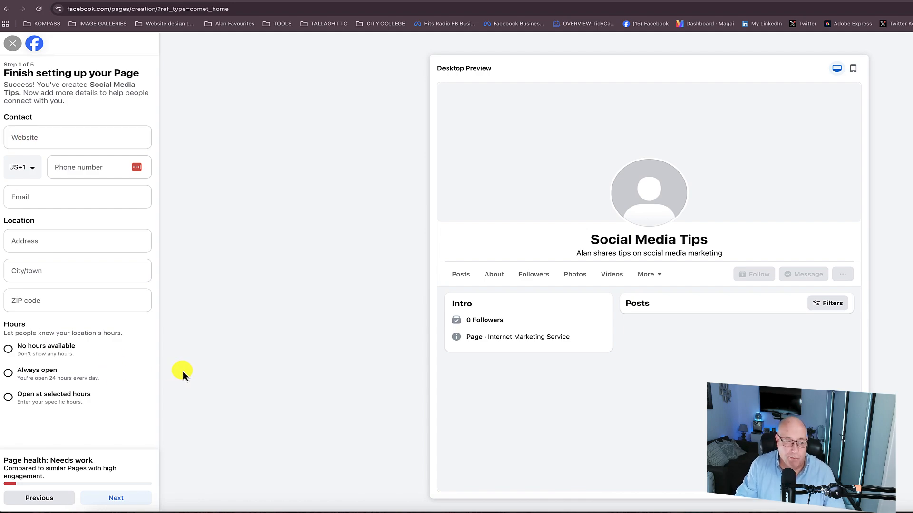
{"action": "left_click", "coordinate": [10, 374]}
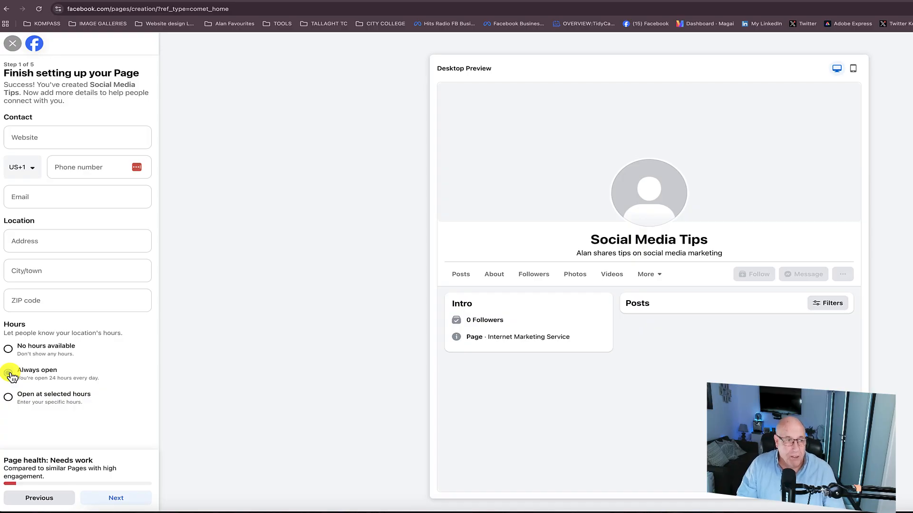
{"action": "left_click", "coordinate": [8, 374]}
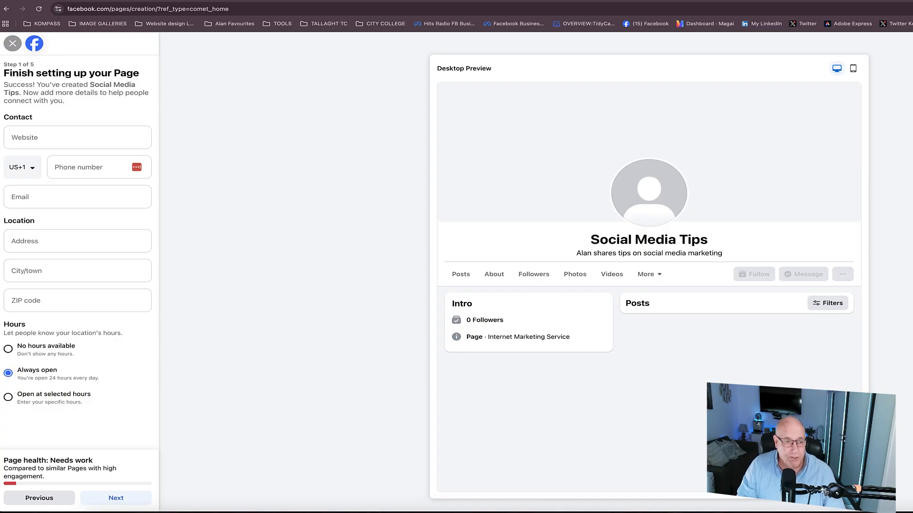
{"action": "left_click", "coordinate": [123, 500]}
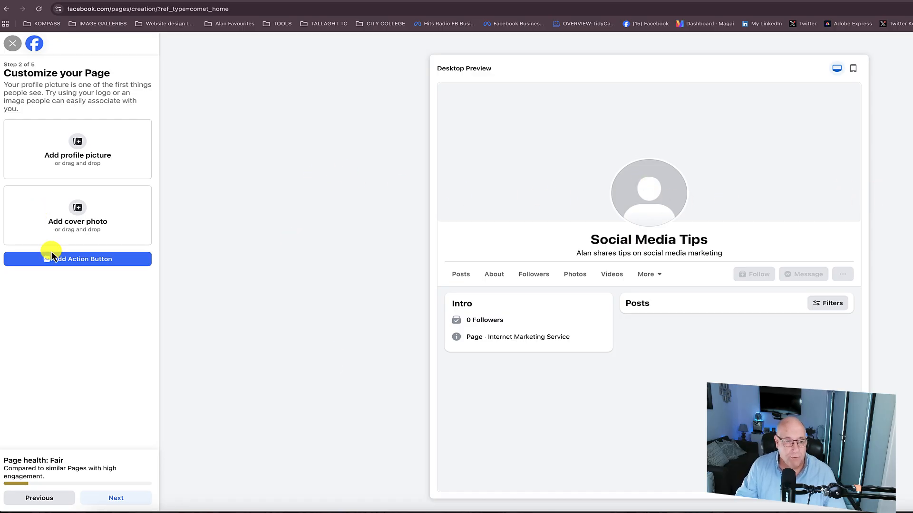
{"action": "left_click", "coordinate": [826, 512]}
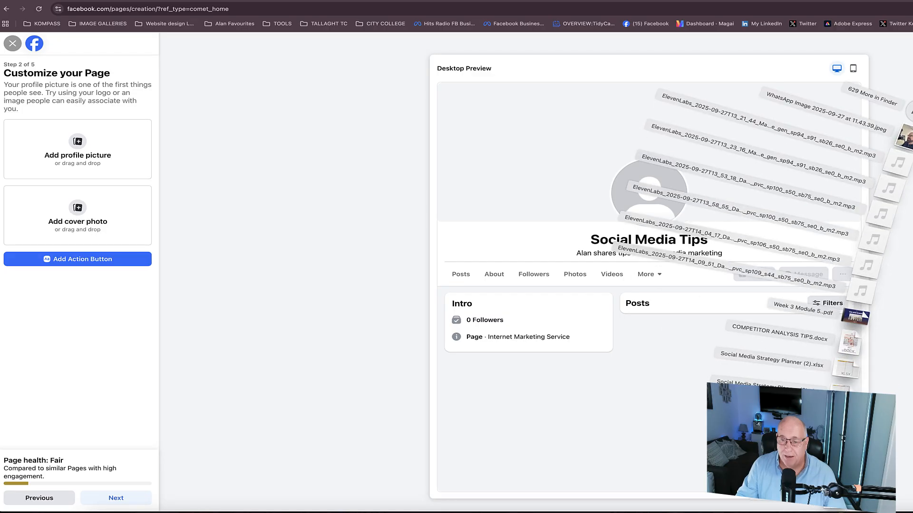
{"action": "left_click", "coordinate": [837, 510]}
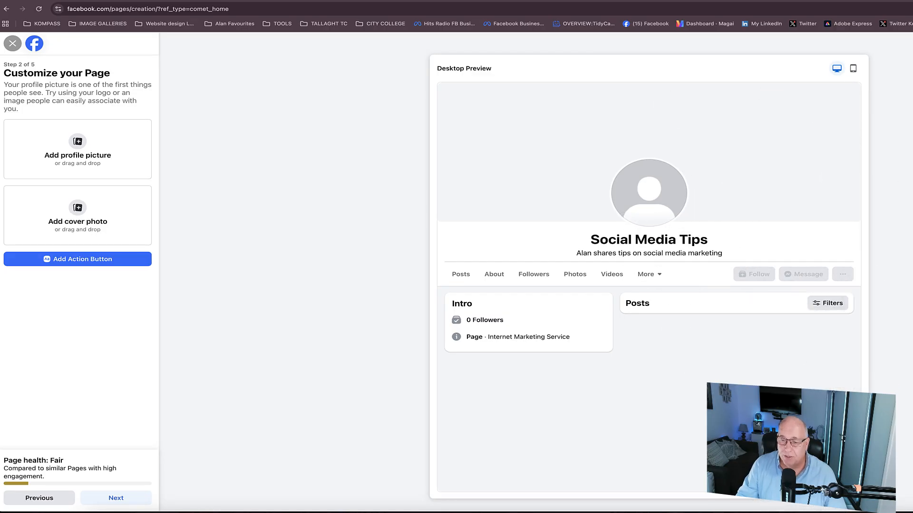
{"action": "left_click", "coordinate": [830, 510]}
{"action": "left_click", "coordinate": [829, 510]}
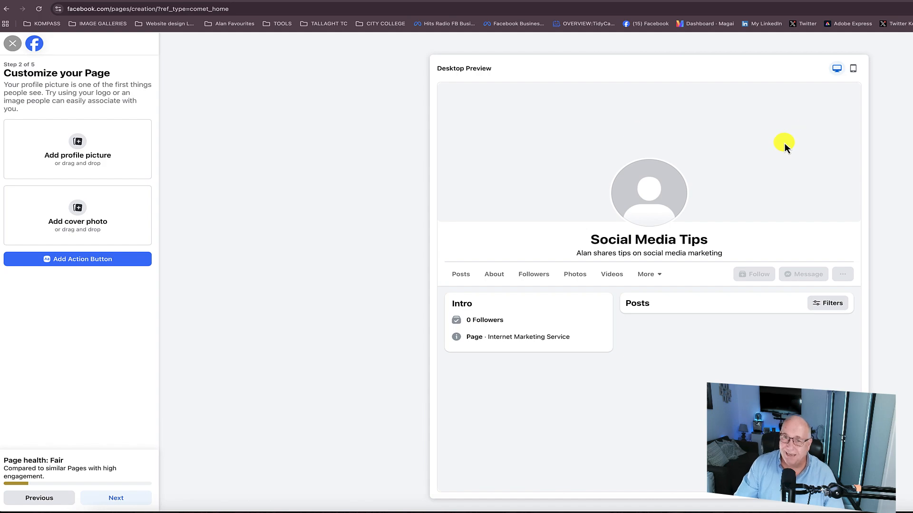
{"action": "left_click", "coordinate": [79, 145]}
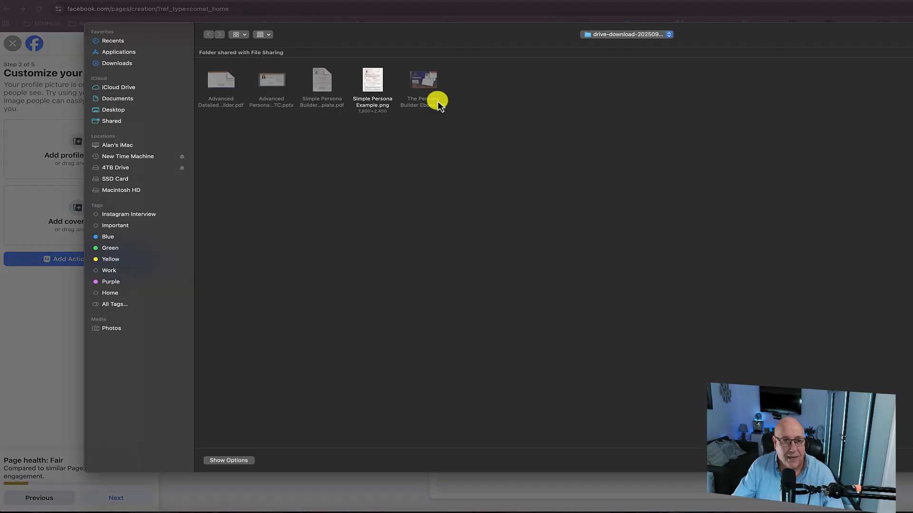
{"action": "left_click", "coordinate": [118, 120]}
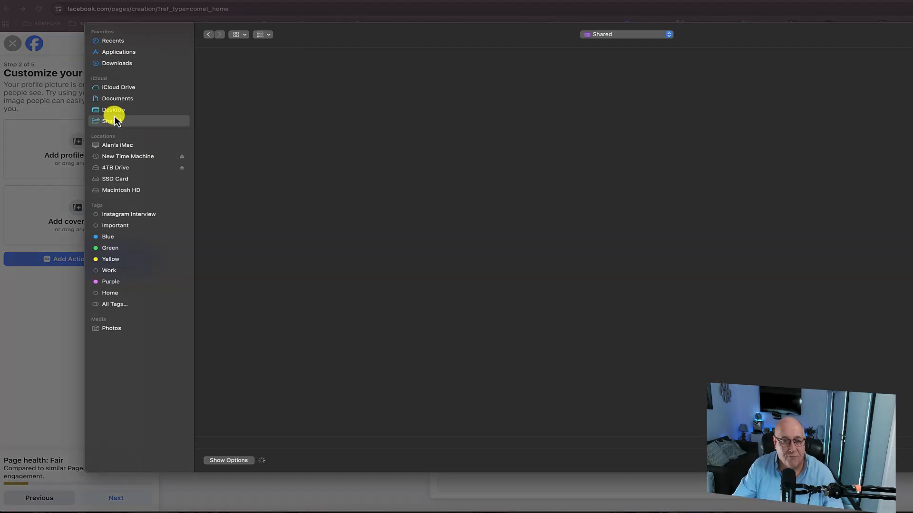
{"action": "left_click", "coordinate": [118, 110]}
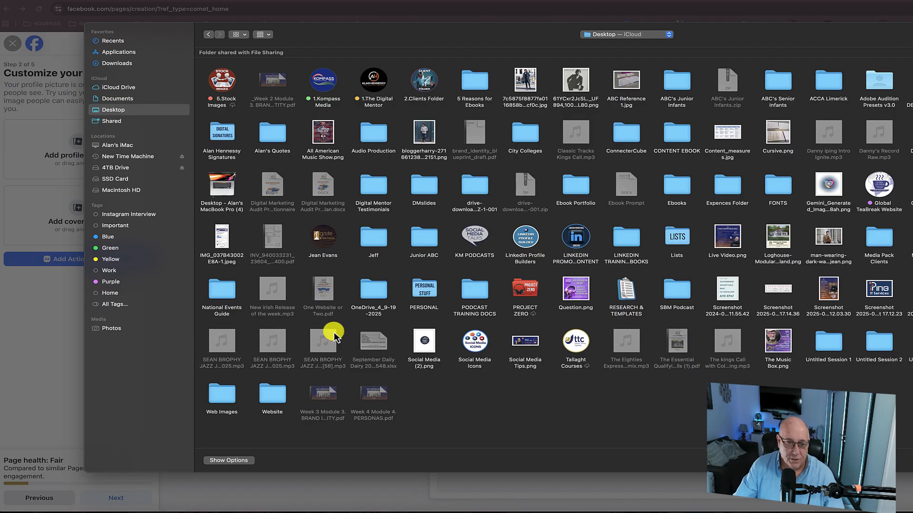
{"action": "left_click", "coordinate": [426, 343]}
{"action": "key", "text": "Return"}
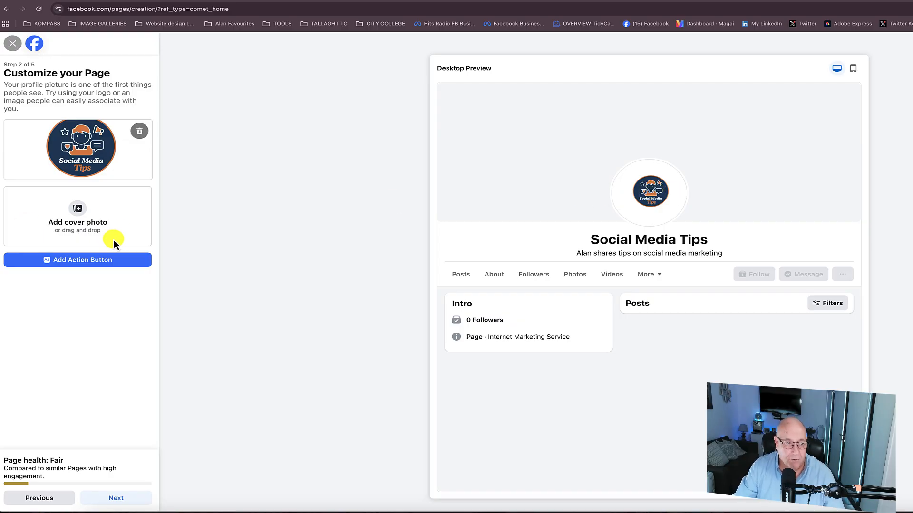
Step: Add the image "Social Media Tips.png" from the Desktop folder as the Page's cover photo
{"action": "left_click", "coordinate": [78, 210]}
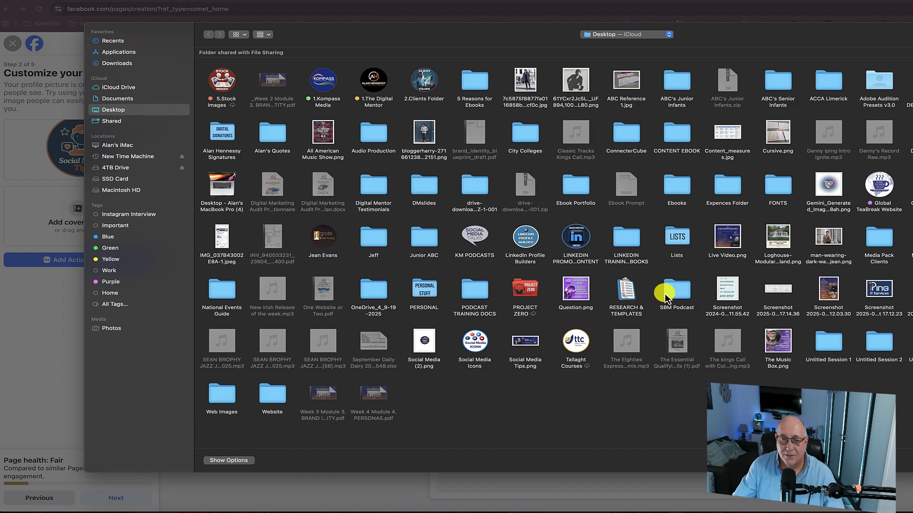
{"action": "left_click", "coordinate": [525, 341]}
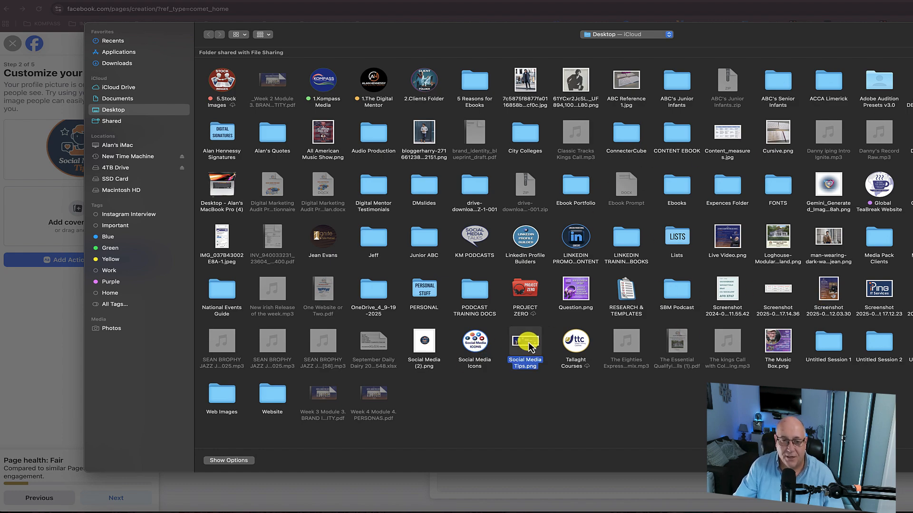
{"action": "key", "text": "Return"}
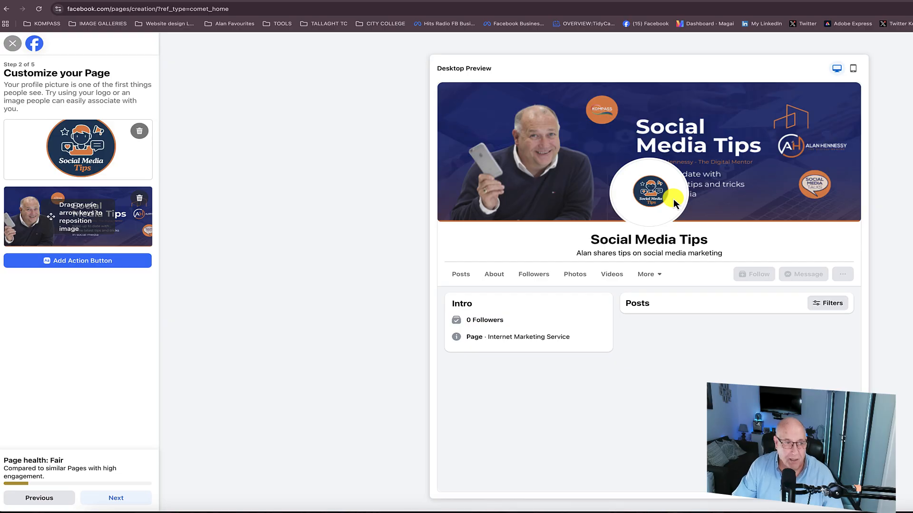
Step: Finish the Page setup without an action button, WhatsApp connection or friend invitations, leaving Page notifications on and marketing emails off
{"action": "left_click", "coordinate": [87, 261]}
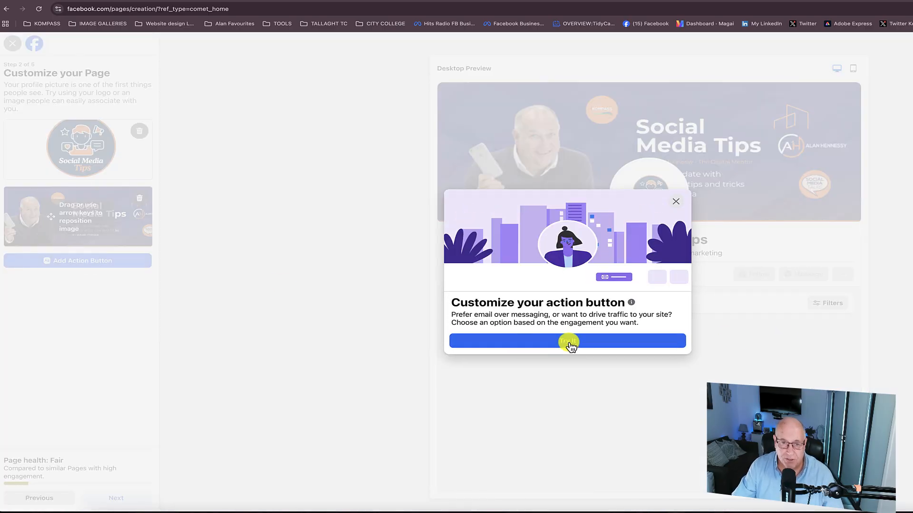
{"action": "left_click", "coordinate": [675, 204]}
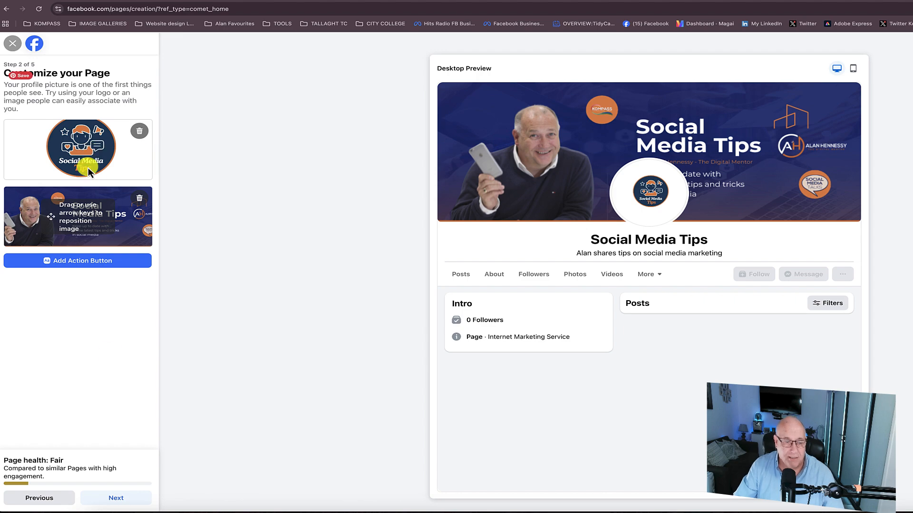
{"action": "left_click", "coordinate": [119, 498]}
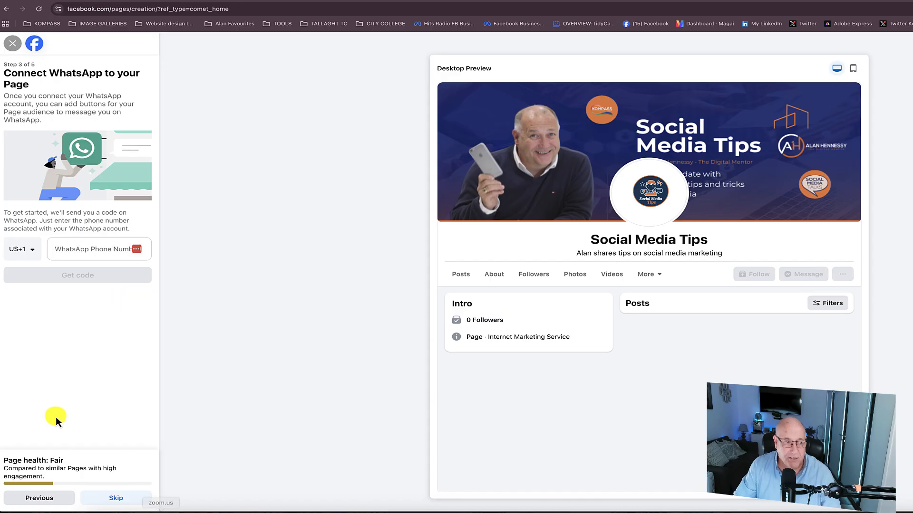
{"action": "left_click", "coordinate": [117, 499]}
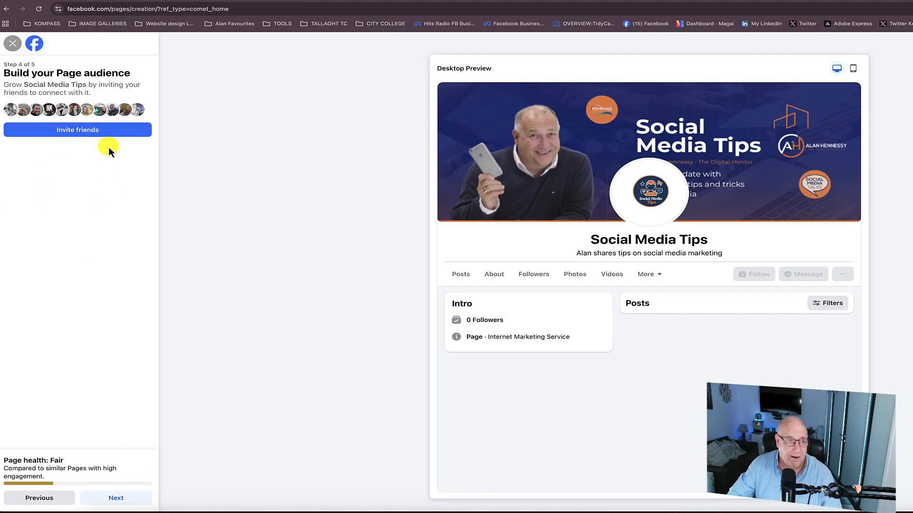
{"action": "left_click", "coordinate": [112, 500]}
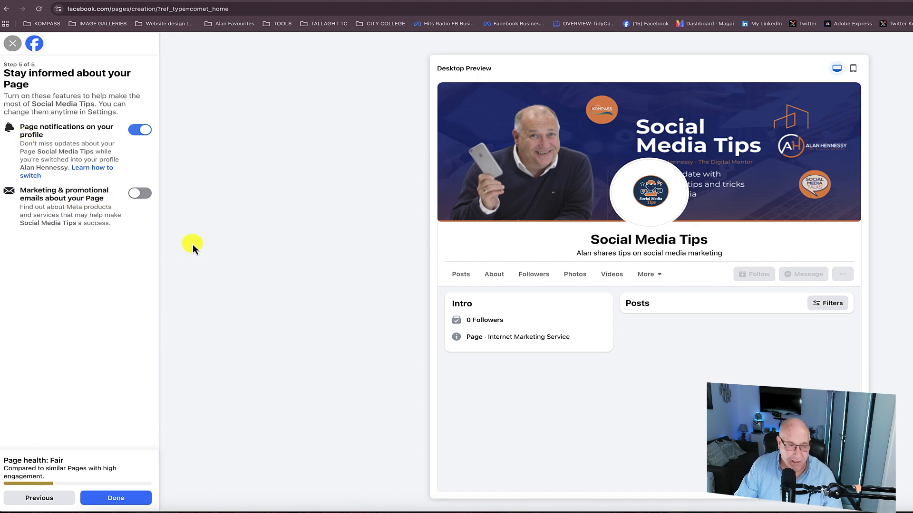
{"action": "left_click", "coordinate": [119, 499]}
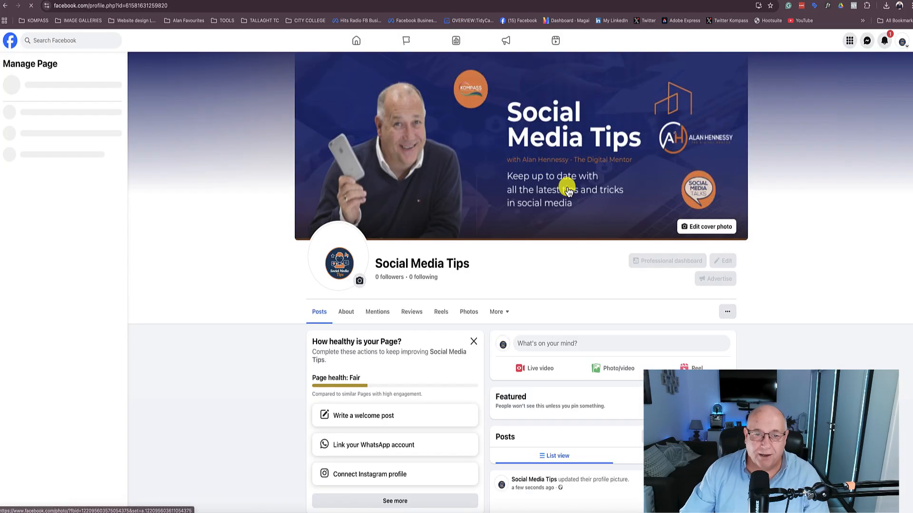
Step: Look over the new Social Media Tips Page, including its header, Page health suggestions, Intro and Posts sections
{"action": "scroll", "coordinate": [722, 219], "scroll_direction": "down", "scroll_amount": 4}
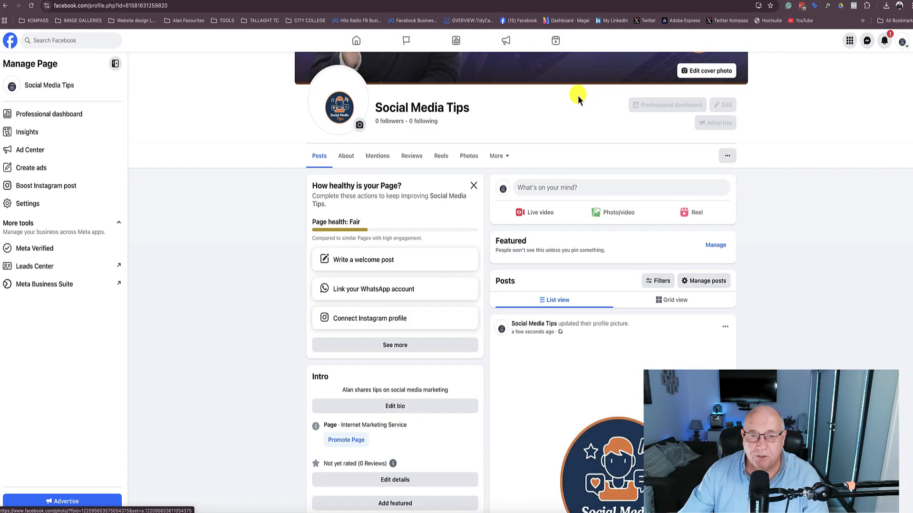
{"action": "scroll", "coordinate": [470, 252], "scroll_direction": "up", "scroll_amount": 4}
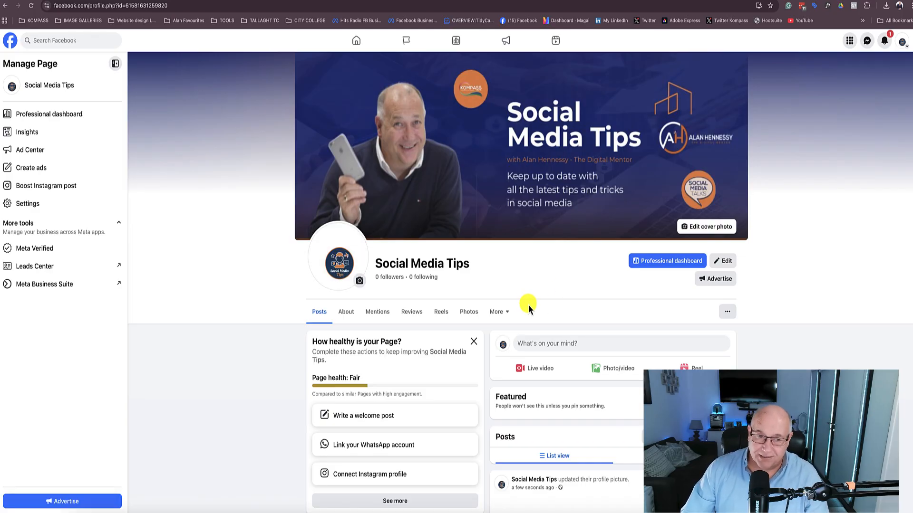
{"action": "scroll", "coordinate": [523, 304], "scroll_direction": "down", "scroll_amount": 4}
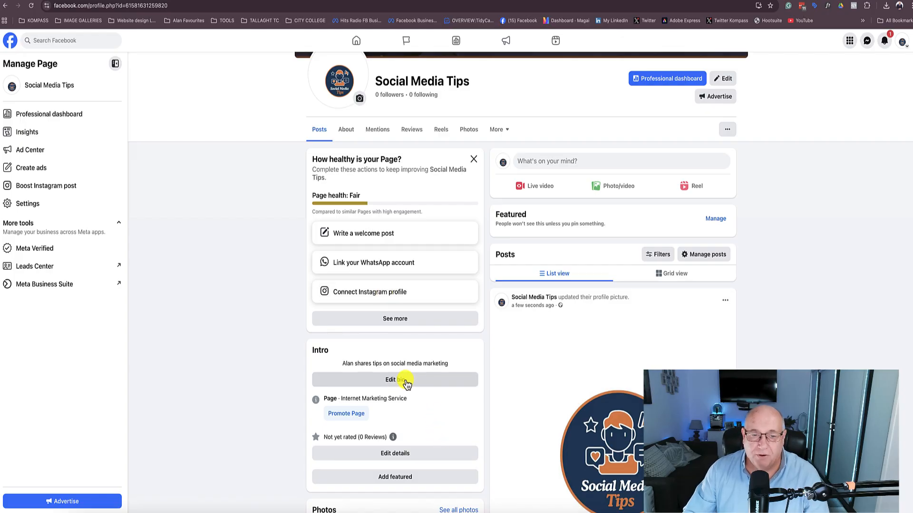
{"action": "scroll", "coordinate": [406, 384], "scroll_direction": "down", "scroll_amount": 1}
{"action": "scroll", "coordinate": [407, 384], "scroll_direction": "down", "scroll_amount": 1}
{"action": "scroll", "coordinate": [407, 385], "scroll_direction": "up", "scroll_amount": 3}
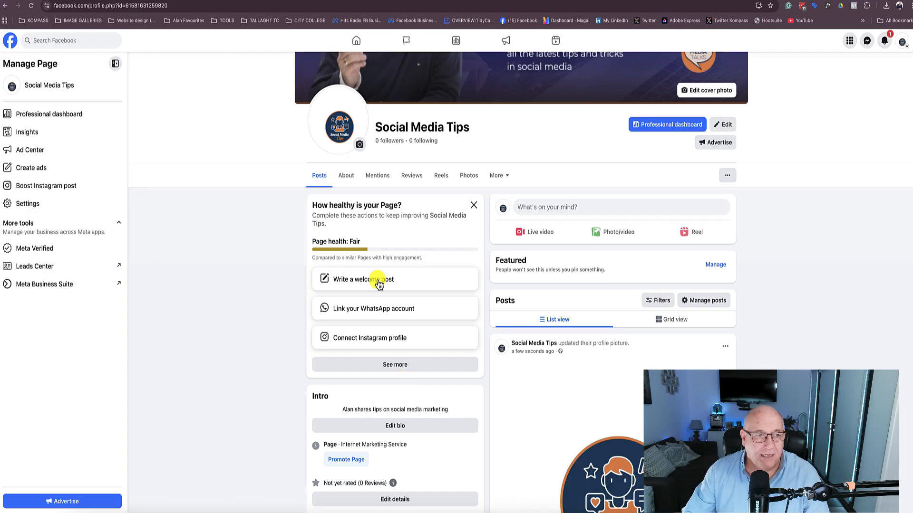
{"action": "scroll", "coordinate": [823, 210], "scroll_direction": "up", "scroll_amount": 2}
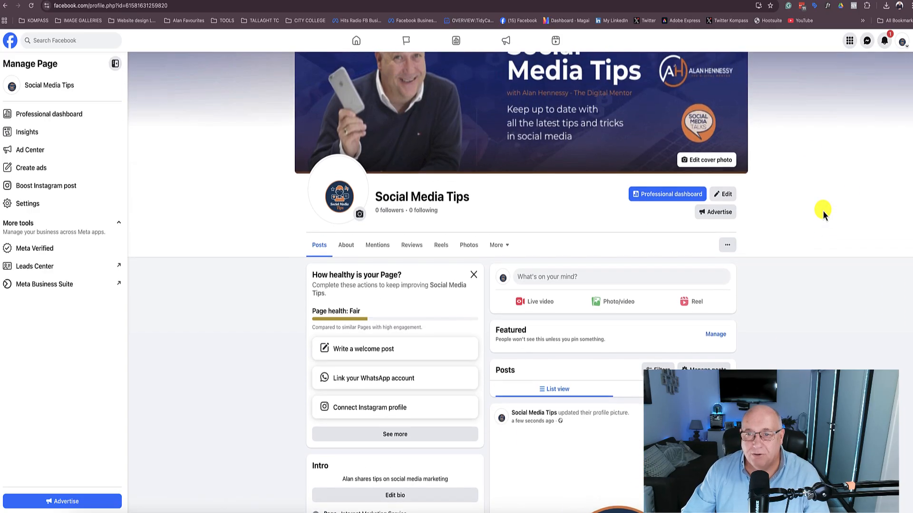
{"action": "scroll", "coordinate": [863, 204], "scroll_direction": "up", "scroll_amount": 2}
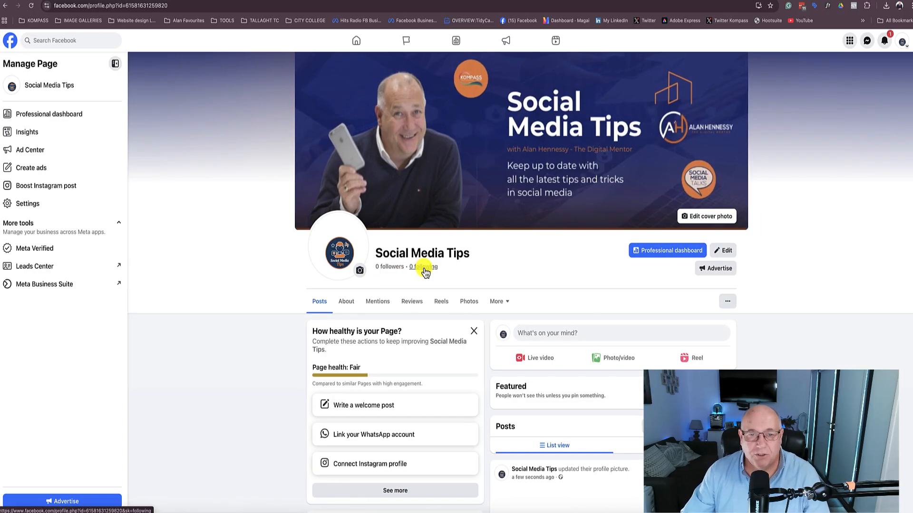
{"action": "scroll", "coordinate": [425, 272], "scroll_direction": "down", "scroll_amount": 1}
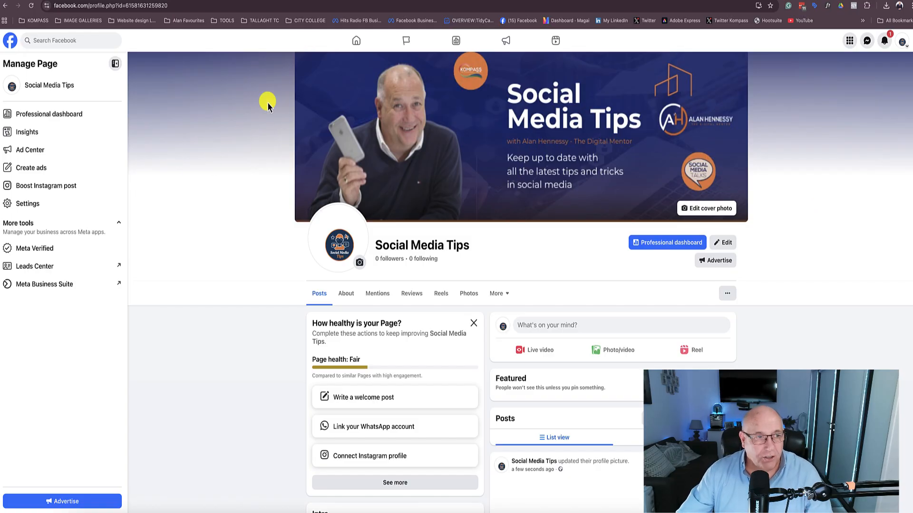
Step: Open the Page's Professional dashboard and review its overview and the date ranges offered for Insights, leaving the range as is
{"action": "left_click", "coordinate": [50, 119]}
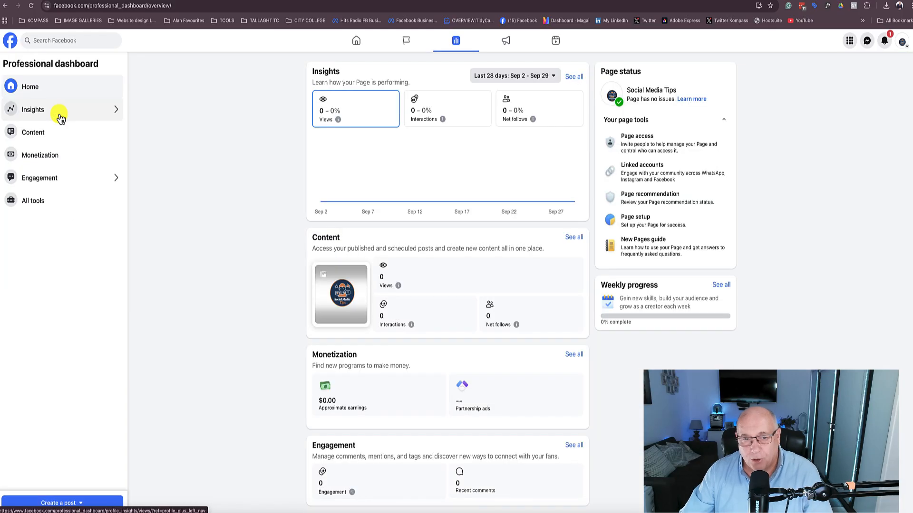
{"action": "scroll", "coordinate": [468, 260], "scroll_direction": "down", "scroll_amount": 1}
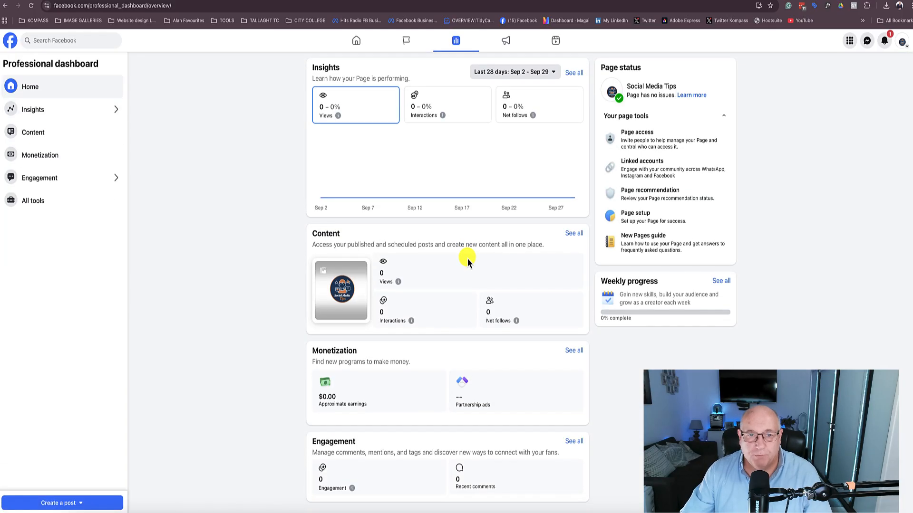
{"action": "scroll", "coordinate": [468, 262], "scroll_direction": "up", "scroll_amount": 1}
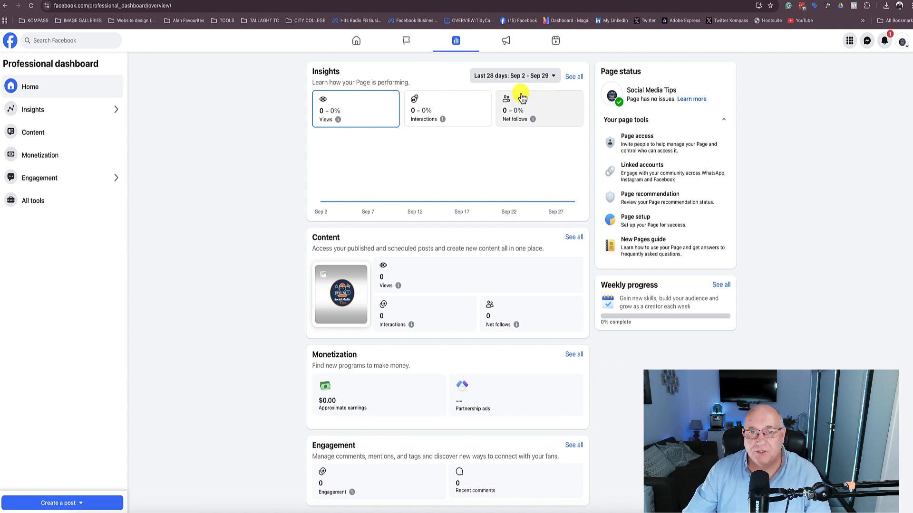
{"action": "left_click", "coordinate": [555, 79]}
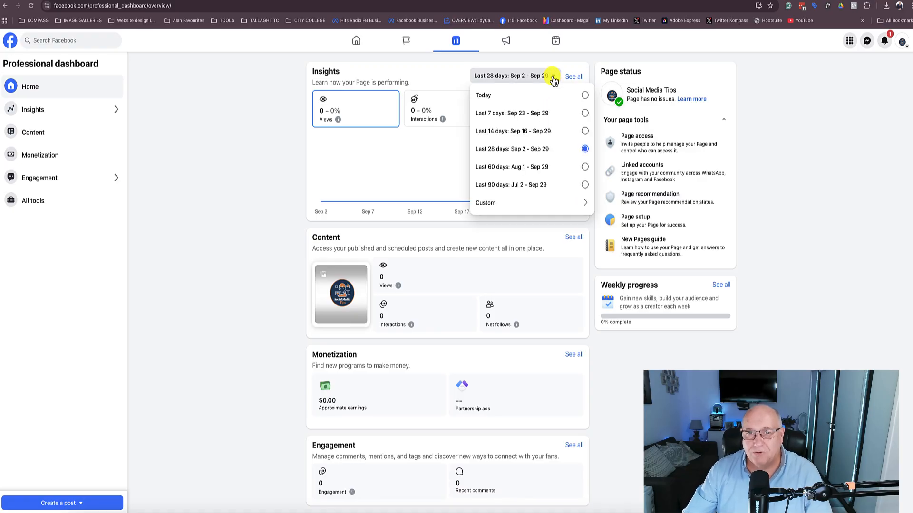
{"action": "left_click", "coordinate": [437, 76]}
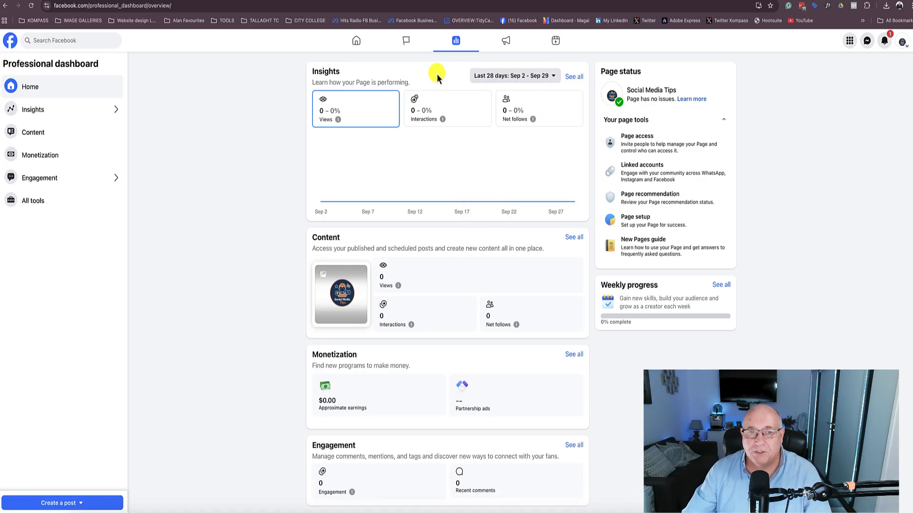
Step: View the detailed Insights section of the Professional dashboard and the overview of all its tools
{"action": "left_click", "coordinate": [50, 114]}
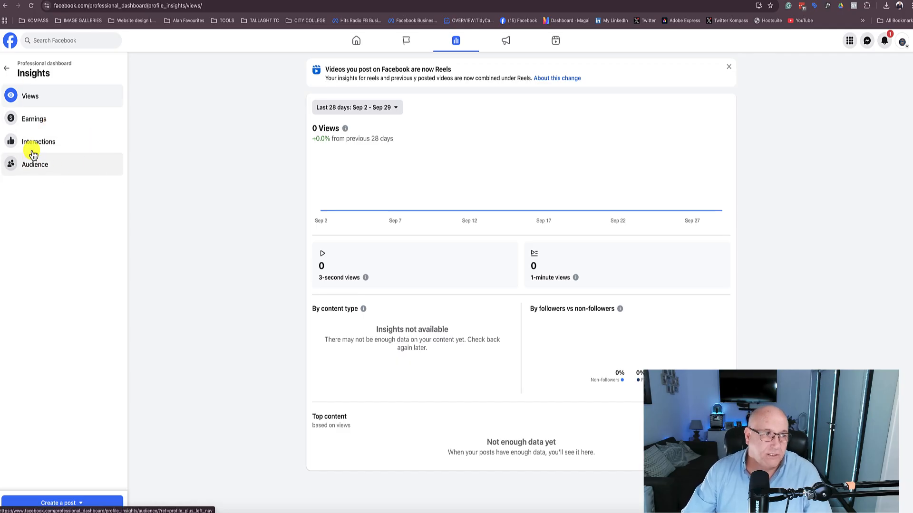
{"action": "left_click", "coordinate": [9, 73]}
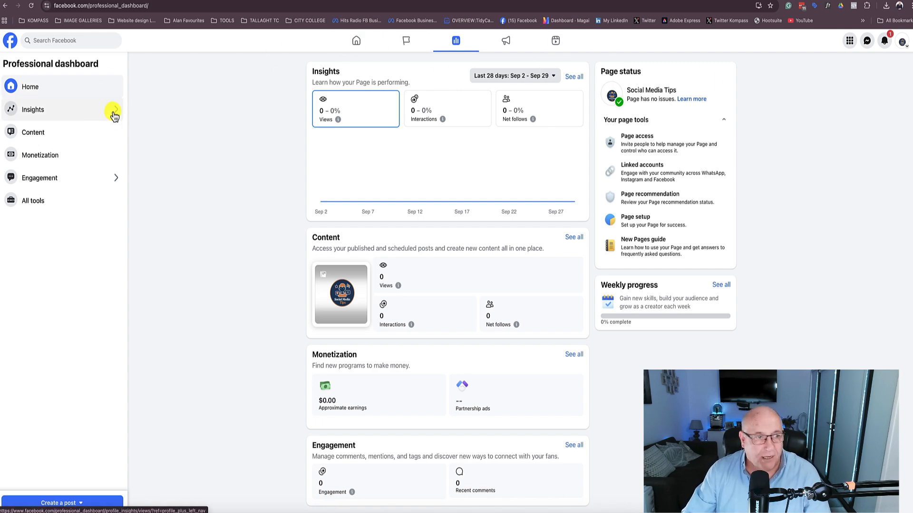
{"action": "left_click", "coordinate": [35, 204]}
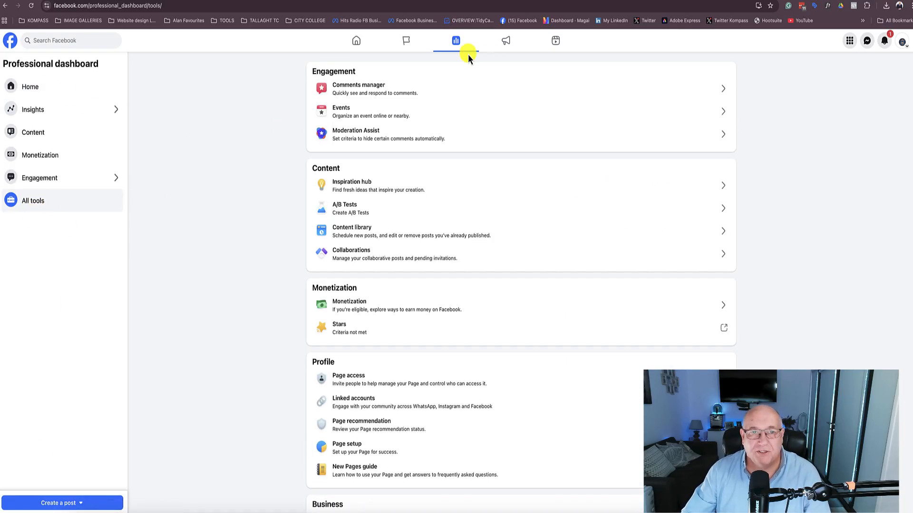
Step: Return to the Social Media Tips Page, switch to Meta Business Suite for it and look over its home overview
{"action": "left_click", "coordinate": [356, 43]}
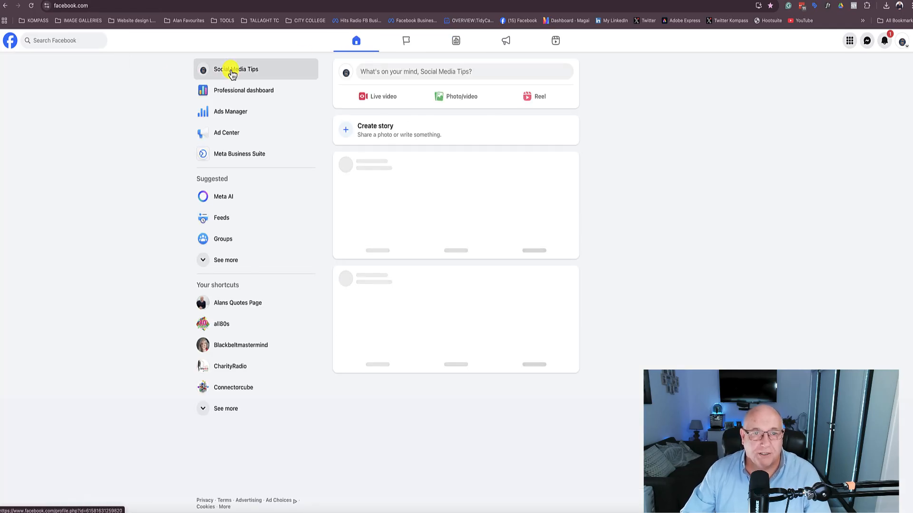
{"action": "left_click", "coordinate": [230, 71]}
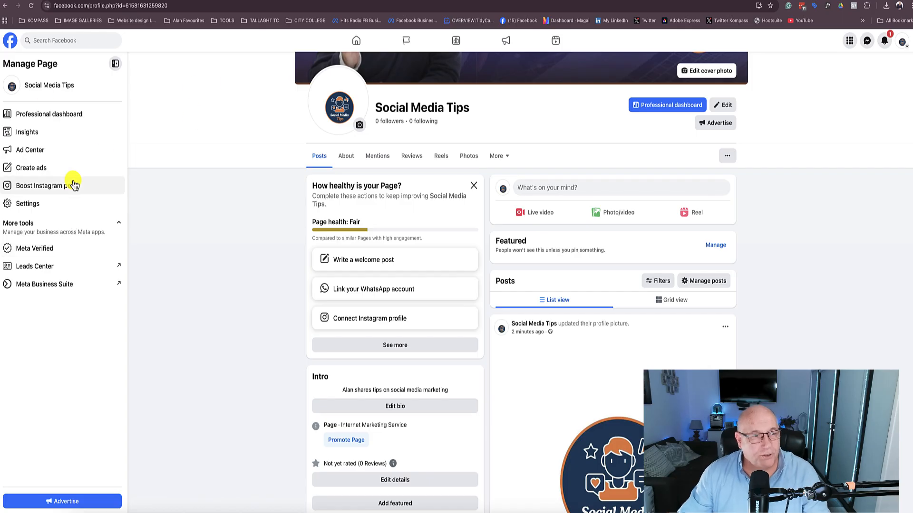
{"action": "left_click", "coordinate": [66, 285]}
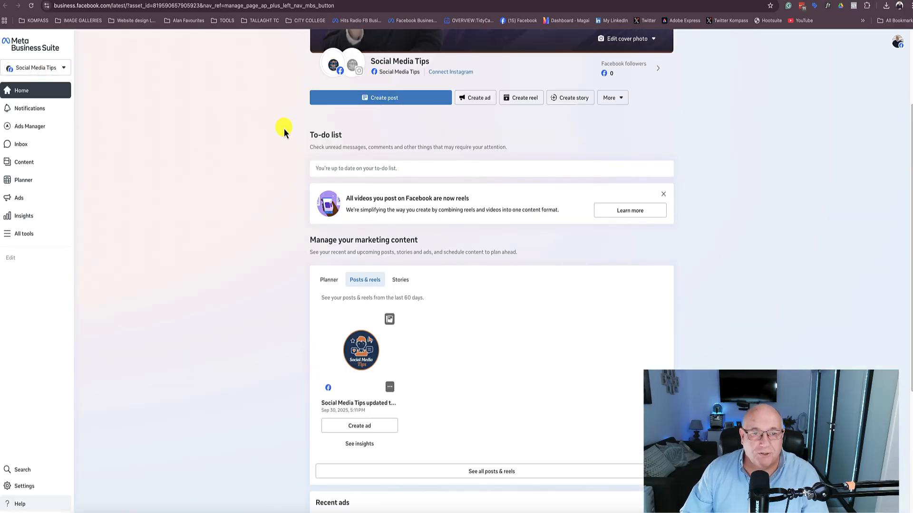
{"action": "scroll", "coordinate": [409, 231], "scroll_direction": "up", "scroll_amount": 3}
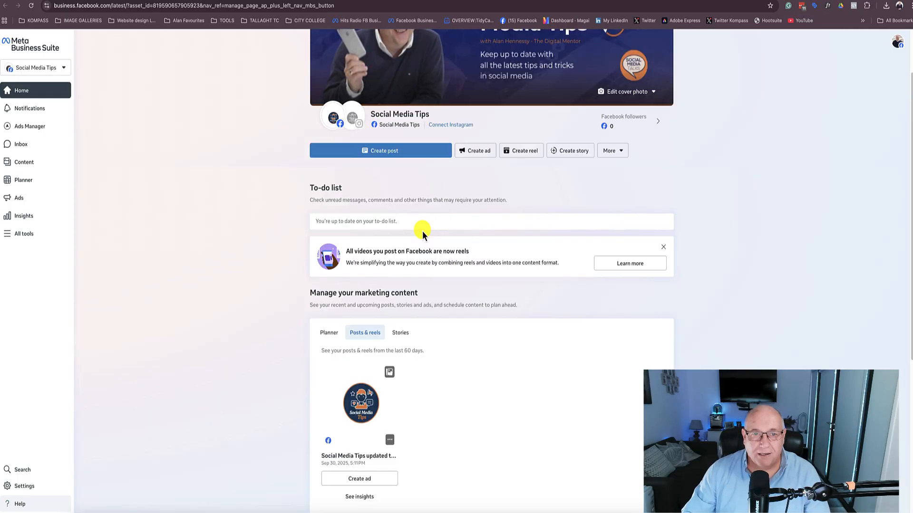
{"action": "mouse_move", "coordinate": [379, 197]}
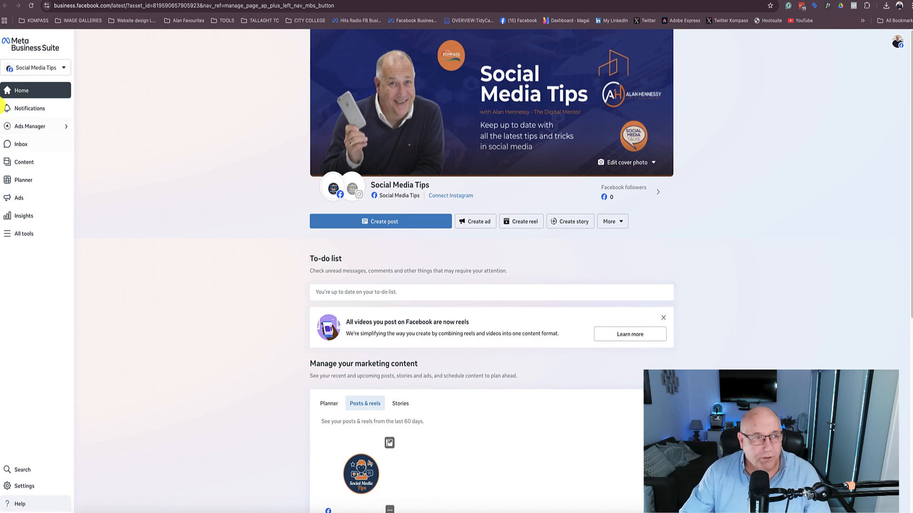
Step: Check the Page's notifications in Meta Business Suite and view its published posts and reels
{"action": "left_click", "coordinate": [31, 112]}
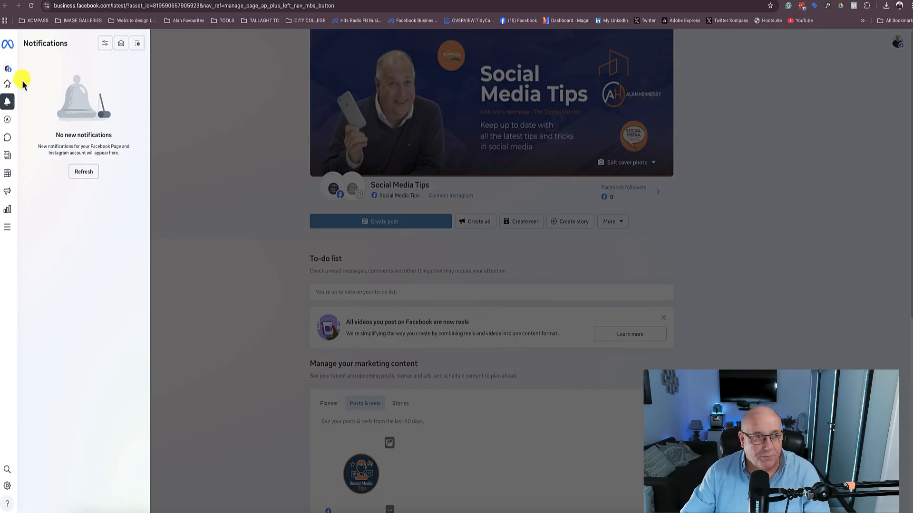
{"action": "mouse_move", "coordinate": [10, 132]}
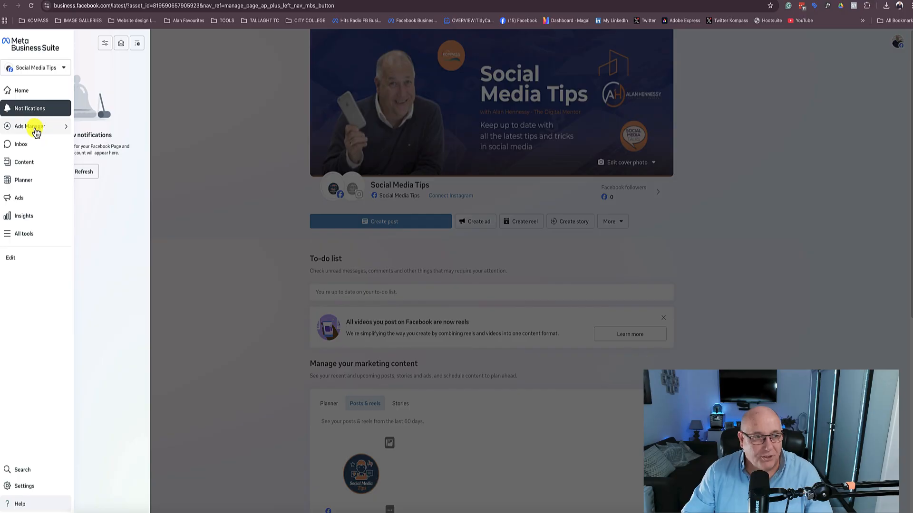
{"action": "left_click", "coordinate": [29, 164]}
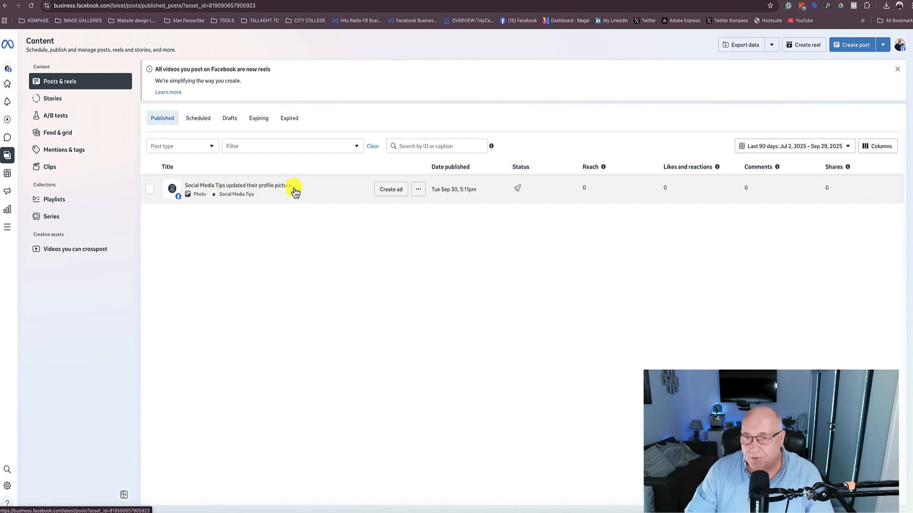
Step: Open the Planner's content calendar and show it by month
{"action": "mouse_move", "coordinate": [8, 172]}
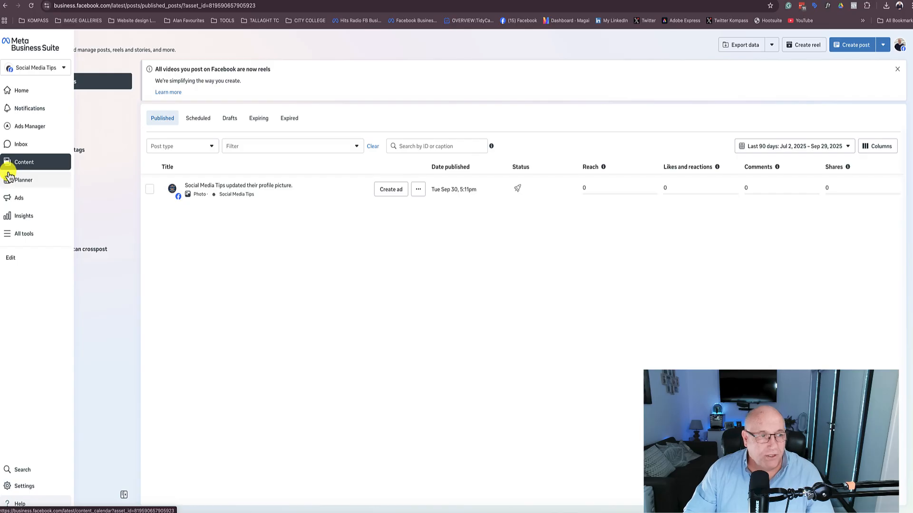
{"action": "left_click", "coordinate": [30, 183]}
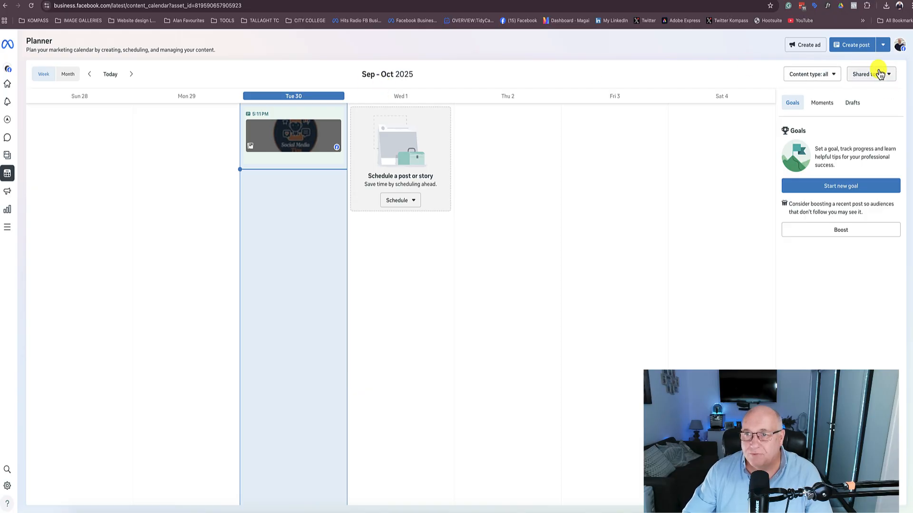
{"action": "left_click", "coordinate": [68, 74]}
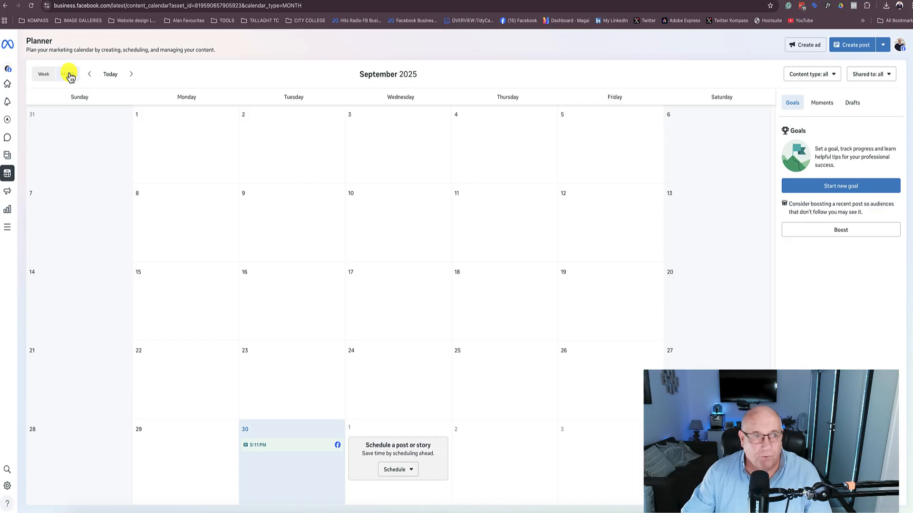
Step: Show the Planner calendar by week and start a new post for Tuesday 30
{"action": "left_click", "coordinate": [44, 75]}
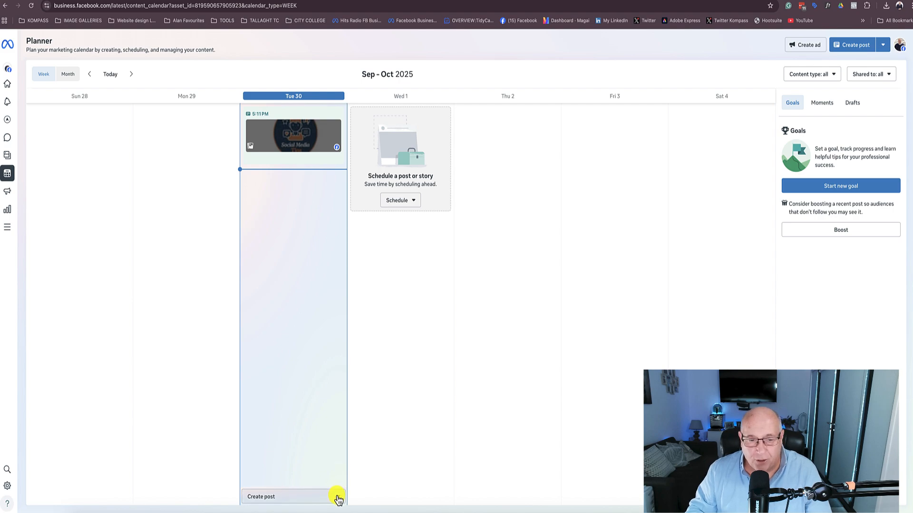
{"action": "left_click", "coordinate": [338, 498]}
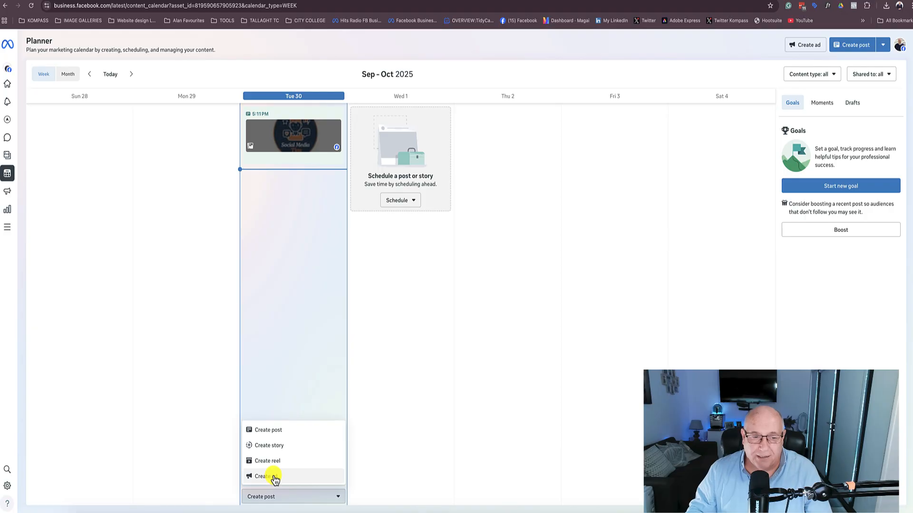
{"action": "left_click", "coordinate": [282, 435]}
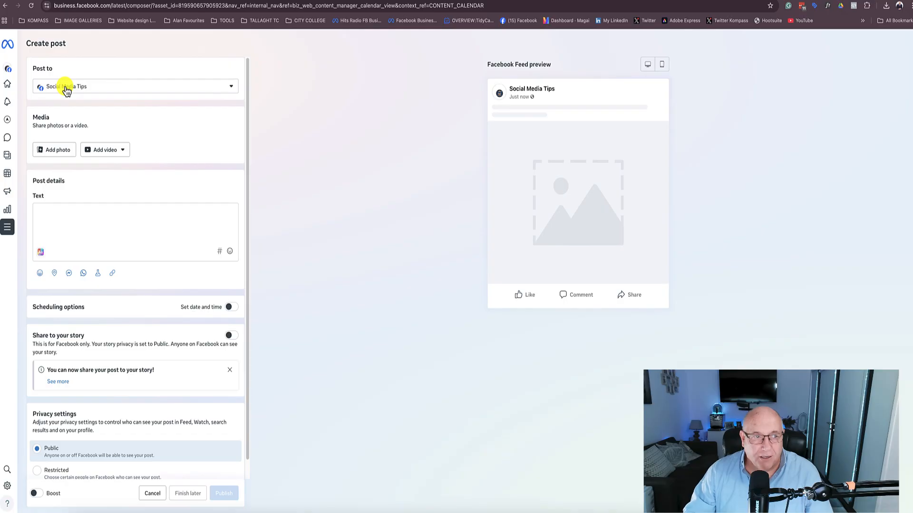
Step: Check the accounts the post can be shared to and enter "xvlkdfngfl" as the post text
{"action": "left_click", "coordinate": [232, 90]}
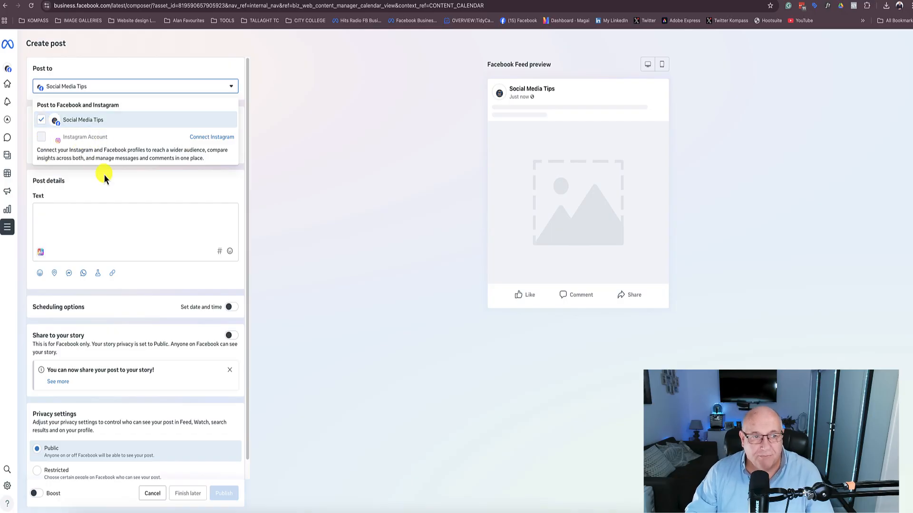
{"action": "left_click", "coordinate": [169, 181]}
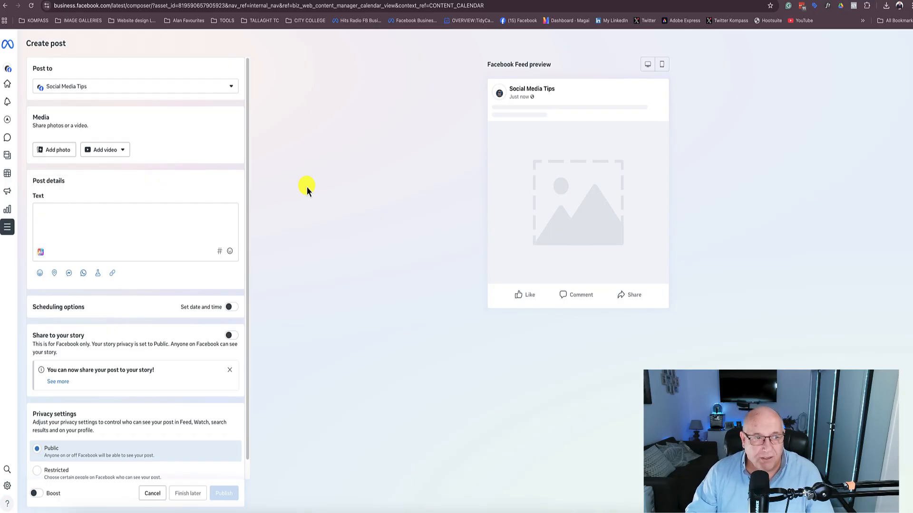
{"action": "left_click", "coordinate": [50, 214]}
{"action": "type", "text": "xvlkdfngfl"}
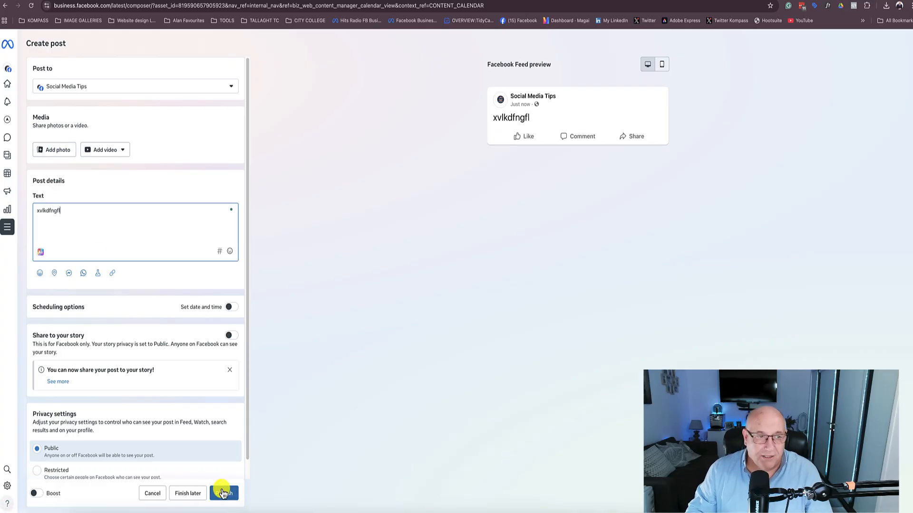
Step: Schedule the post for Sep 30, 2025 at 08:37 PM and decline the offer to boost it
{"action": "left_click", "coordinate": [231, 307]}
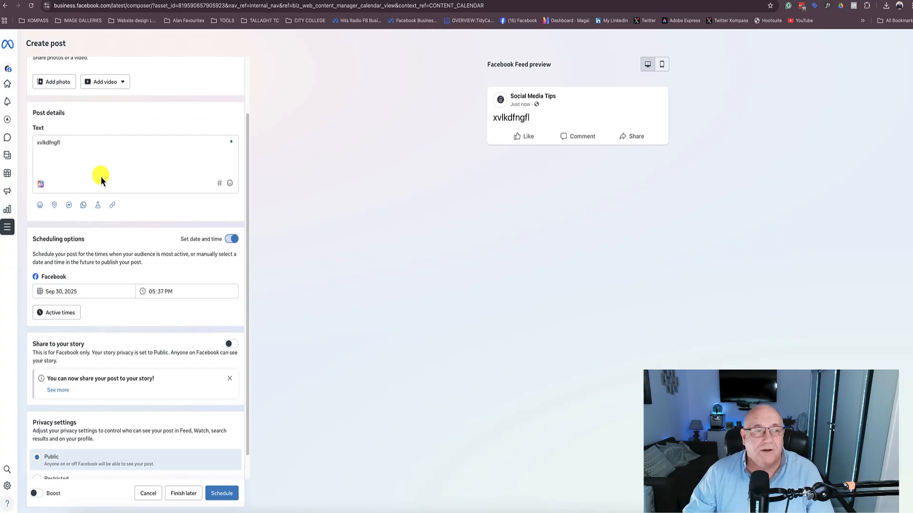
{"action": "scroll", "coordinate": [89, 128], "scroll_direction": "up", "scroll_amount": 2}
{"action": "scroll", "coordinate": [89, 128], "scroll_direction": "down", "scroll_amount": 1}
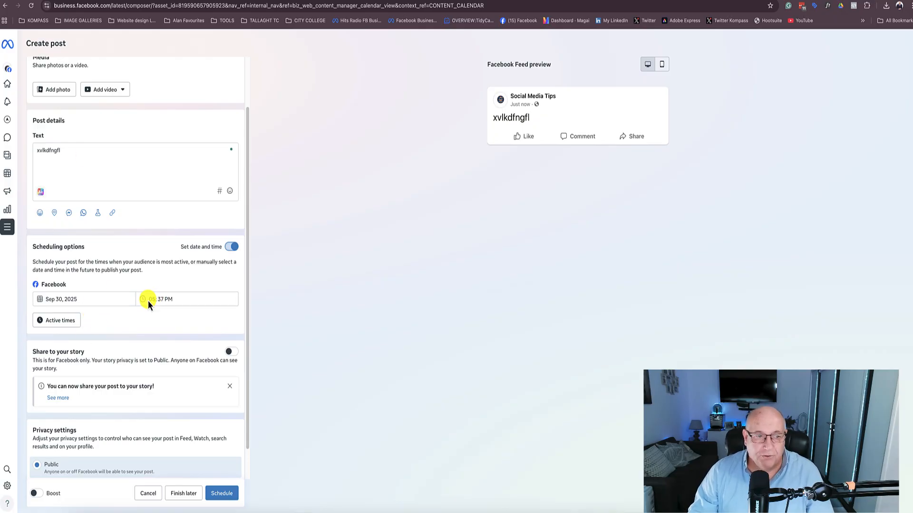
{"action": "left_click", "coordinate": [59, 300]}
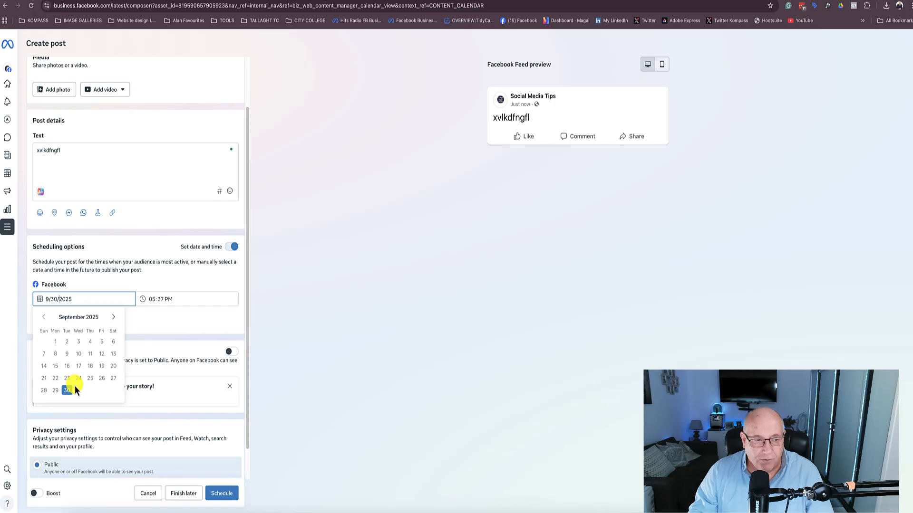
{"action": "left_click", "coordinate": [151, 300]}
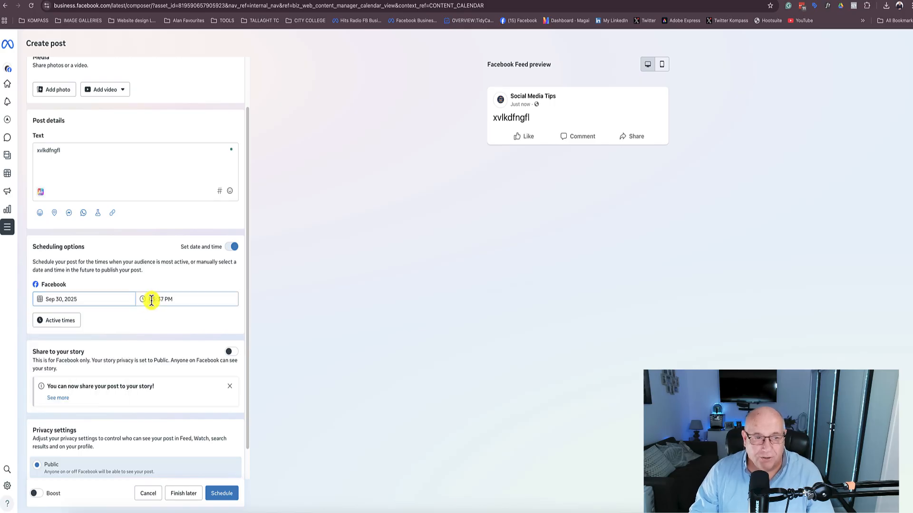
{"action": "left_click", "coordinate": [151, 300]}
{"action": "left_click", "coordinate": [142, 300]}
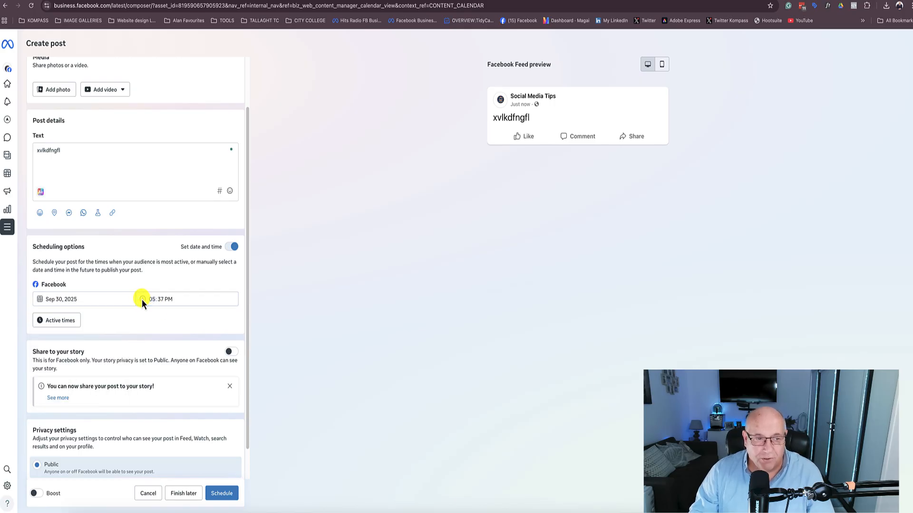
{"action": "left_click", "coordinate": [152, 299]}
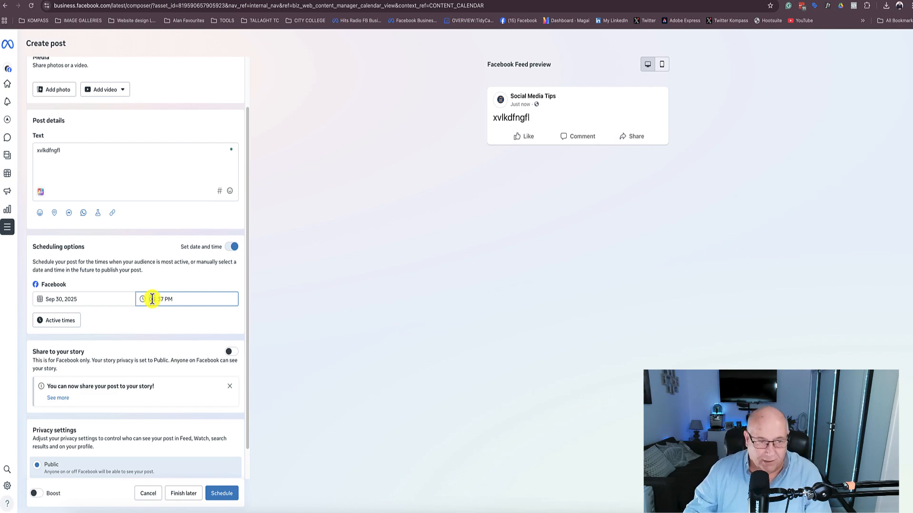
{"action": "type", "text": "08"}
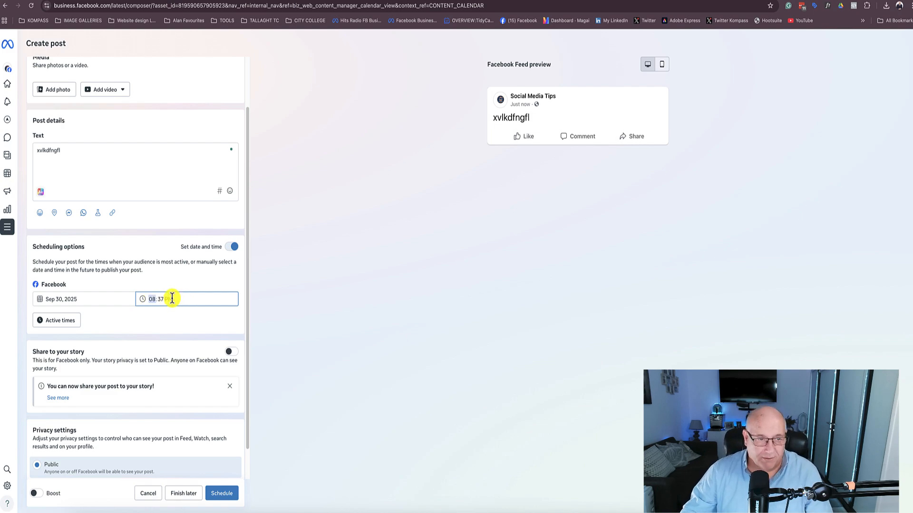
{"action": "left_click", "coordinate": [223, 494]}
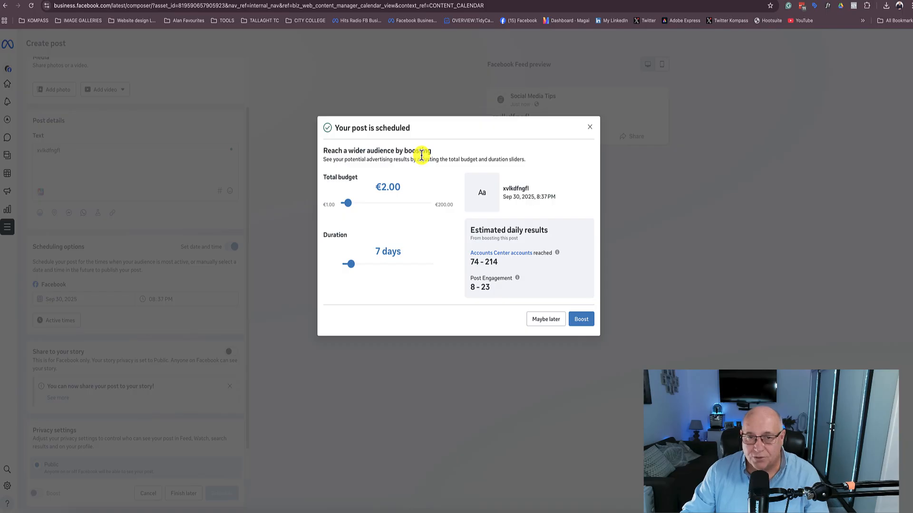
{"action": "left_click", "coordinate": [554, 322]}
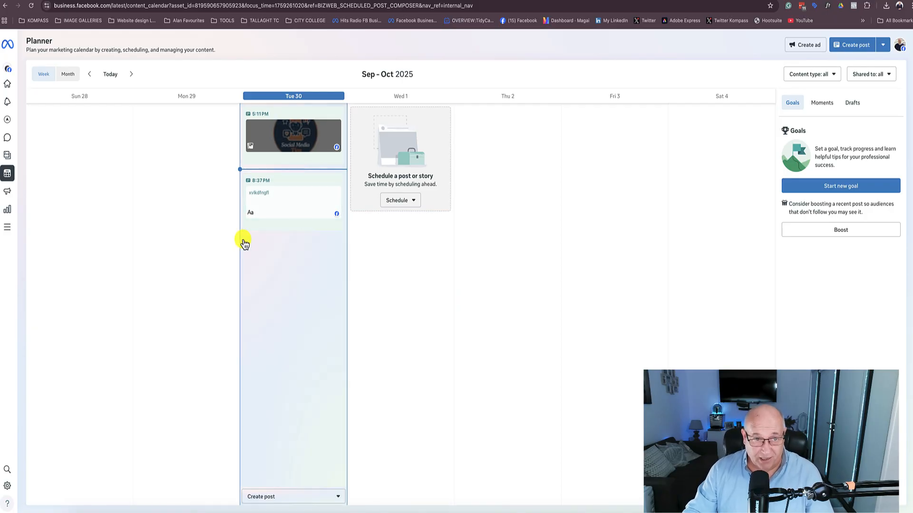
Step: Delete the scheduled "xvlkdfngfl" post from its details in the Planner and refresh the calendar
{"action": "left_click", "coordinate": [331, 189]}
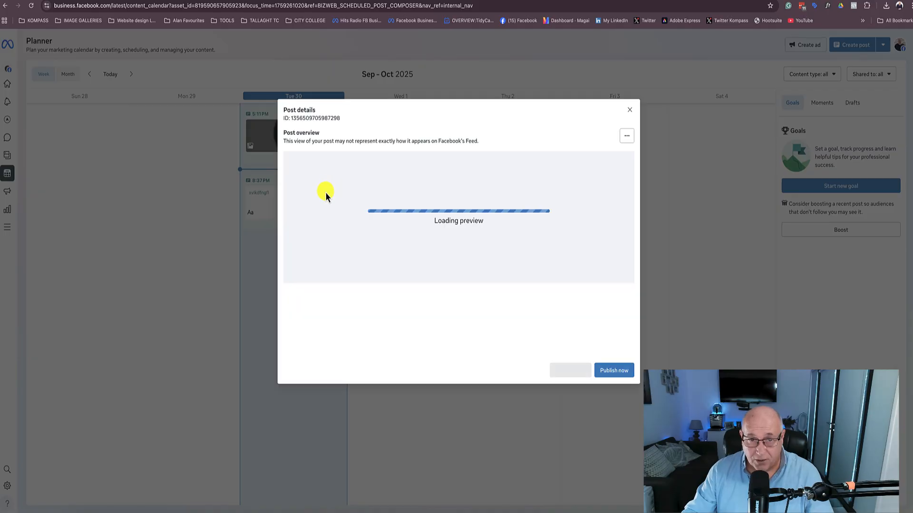
{"action": "left_click", "coordinate": [626, 137]}
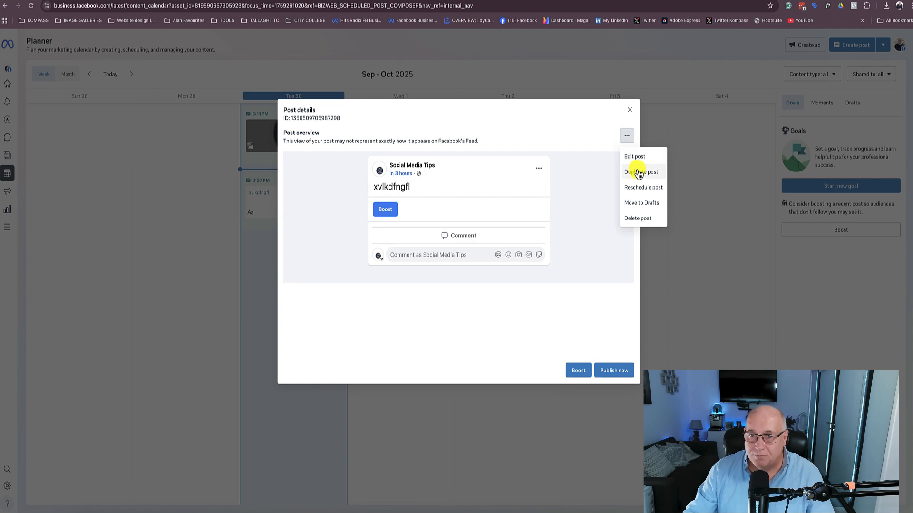
{"action": "left_click", "coordinate": [640, 220]}
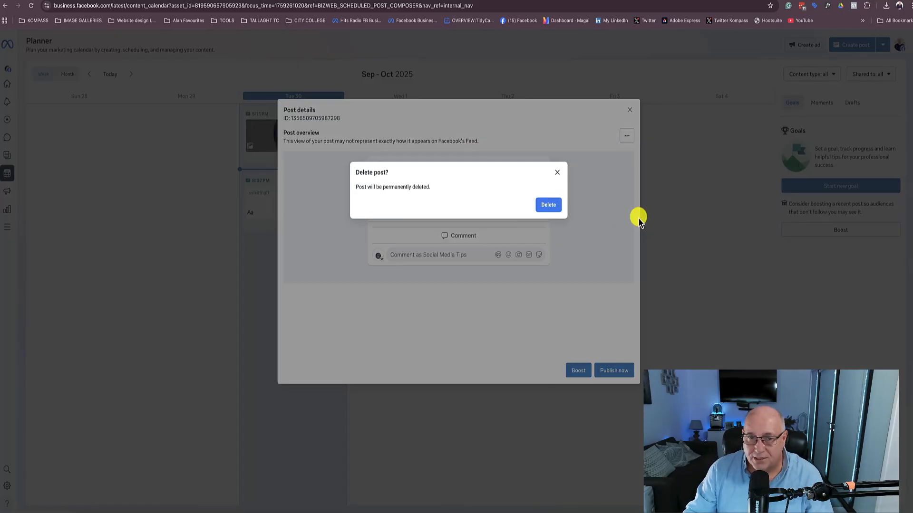
{"action": "left_click", "coordinate": [547, 205]}
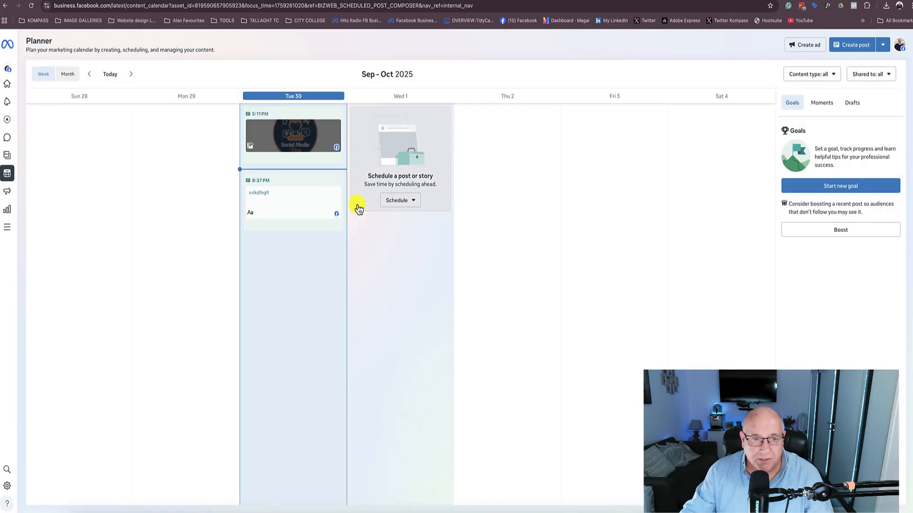
{"action": "left_click", "coordinate": [31, 7]}
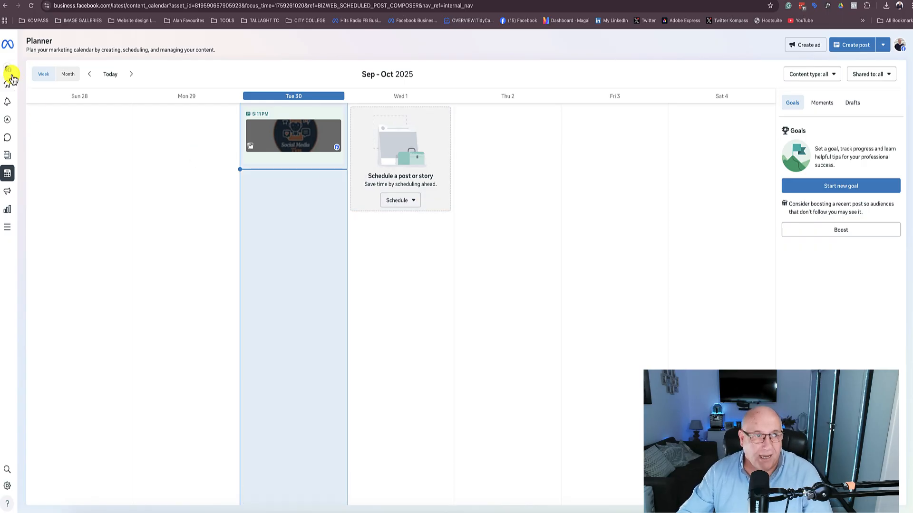
Step: Return to the Social Media Tips Page on Facebook and look over its health suggestions, intro and posts
{"action": "mouse_move", "coordinate": [10, 69]}
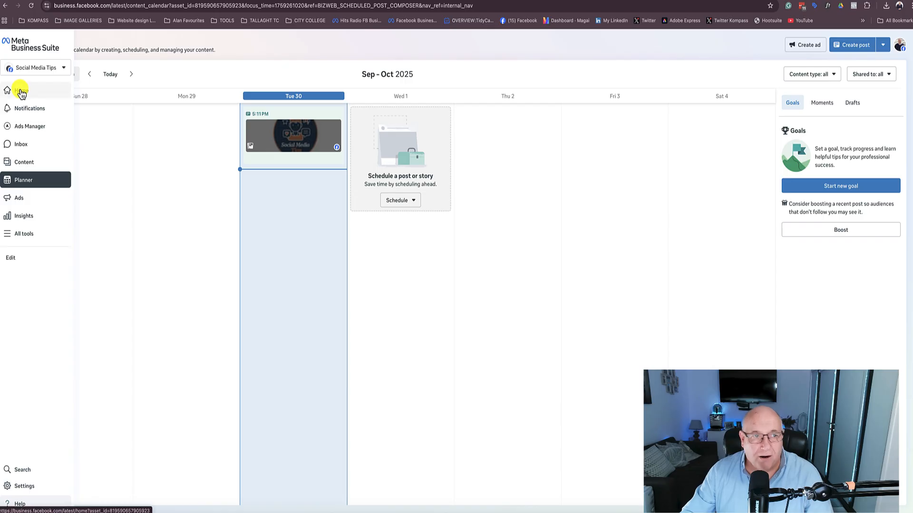
{"action": "left_click", "coordinate": [338, 0]}
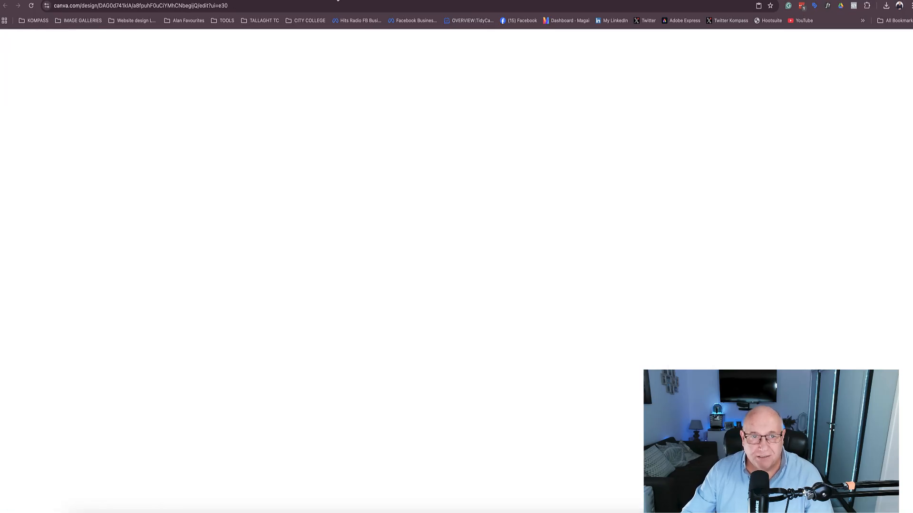
{"action": "left_click", "coordinate": [380, 0]}
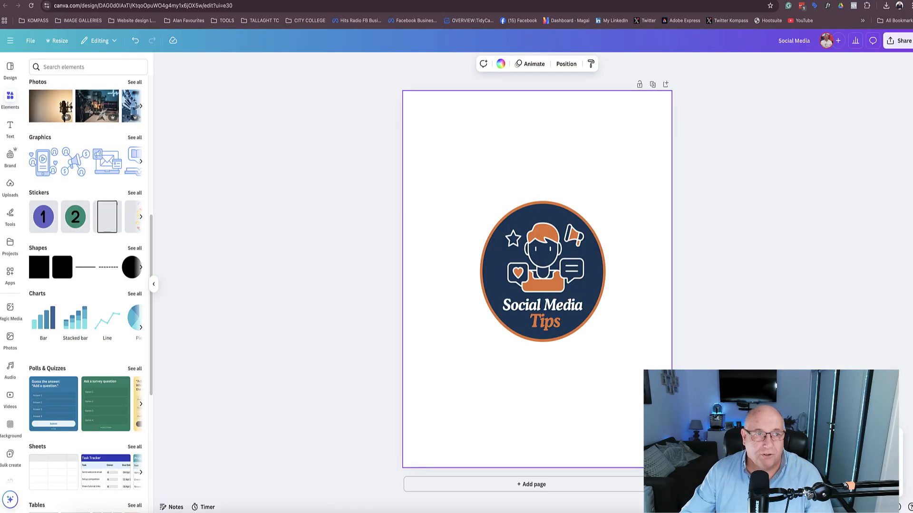
{"action": "left_click", "coordinate": [152, 0]}
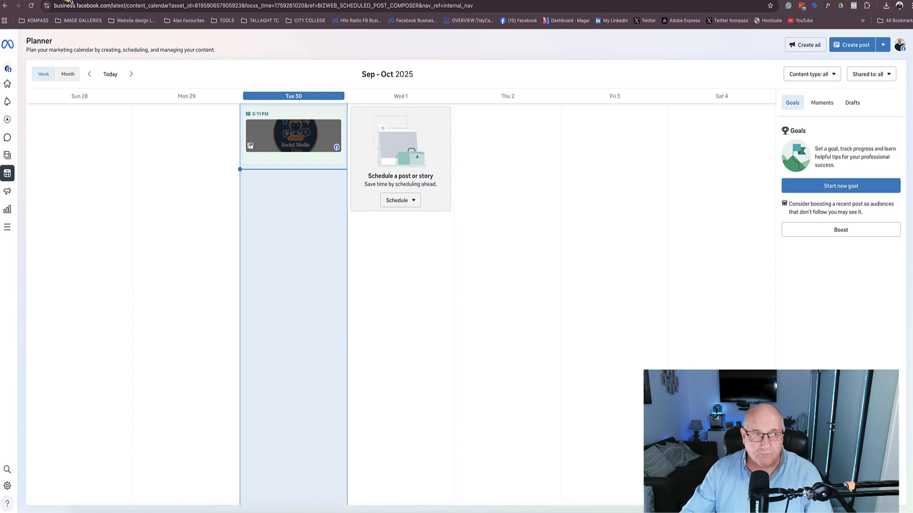
{"action": "left_click", "coordinate": [70, 0]}
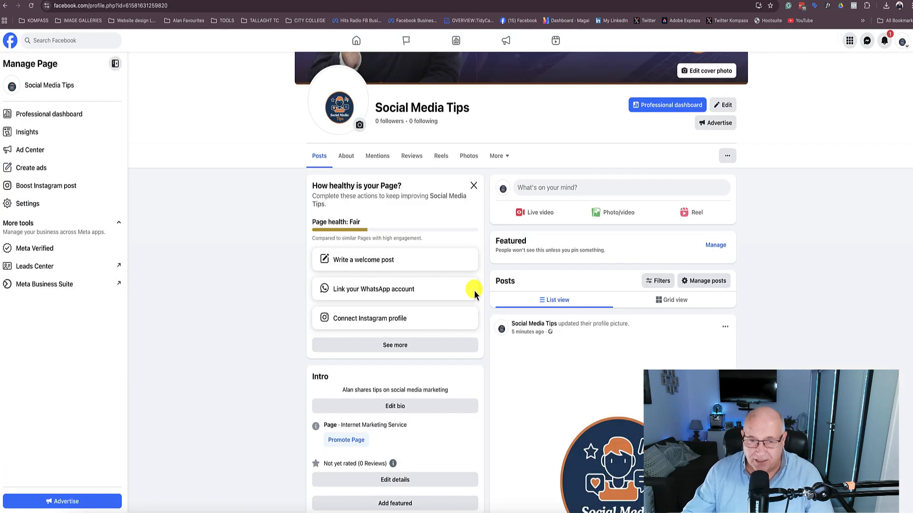
{"action": "scroll", "coordinate": [471, 269], "scroll_direction": "down", "scroll_amount": 3}
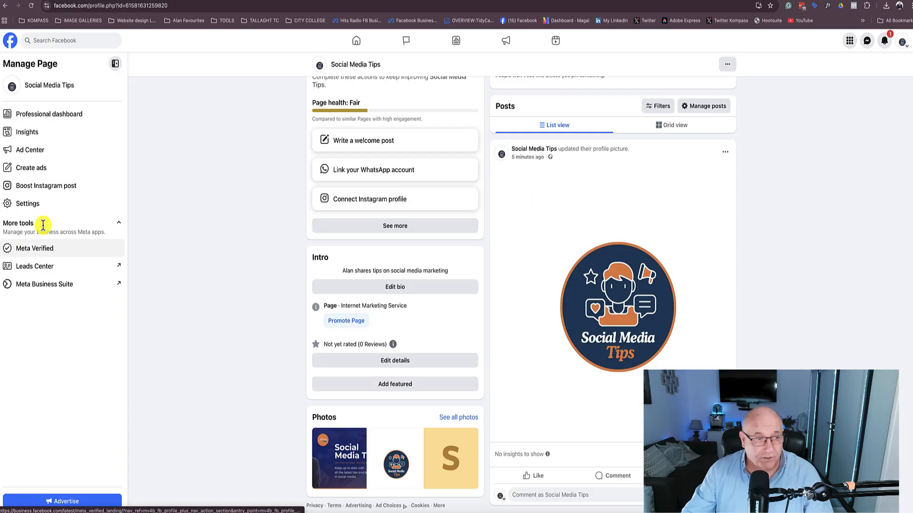
Step: Open the Page's settings and view its linked accounts
{"action": "left_click", "coordinate": [45, 208]}
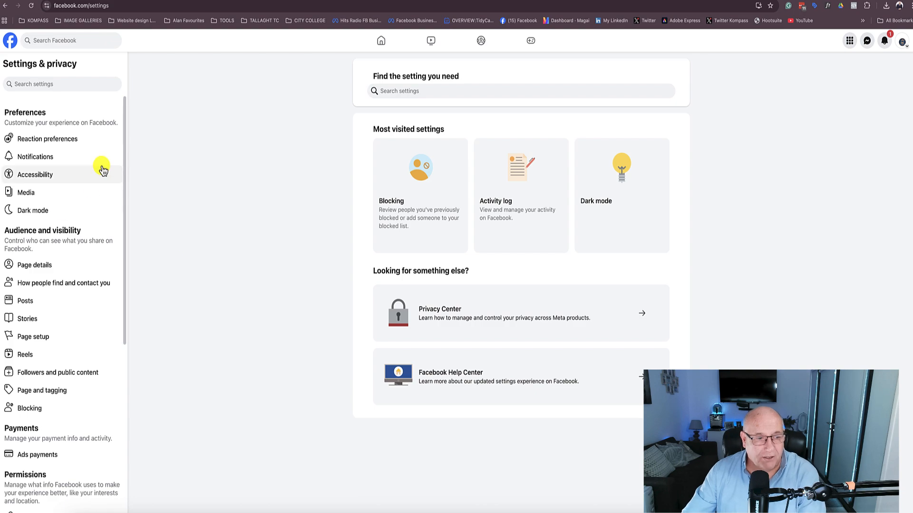
{"action": "scroll", "coordinate": [76, 209], "scroll_direction": "down", "scroll_amount": 2}
{"action": "scroll", "coordinate": [76, 209], "scroll_direction": "down", "scroll_amount": 5}
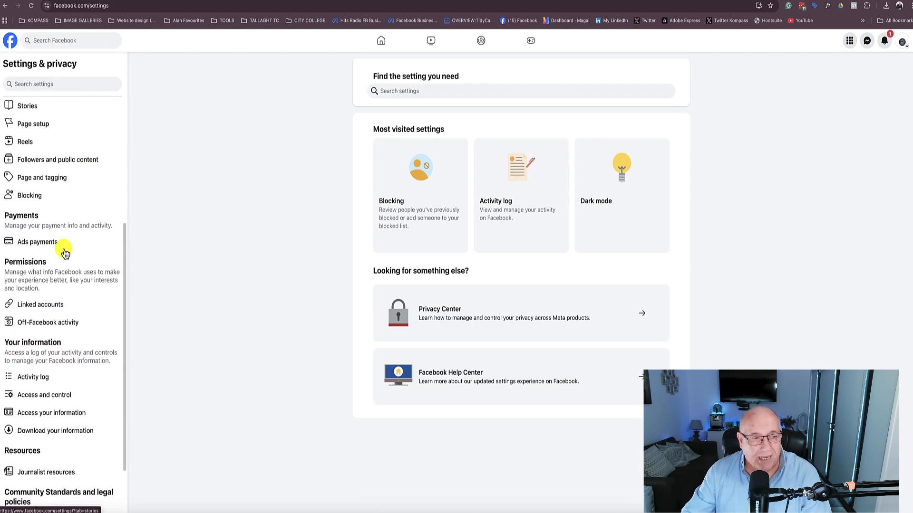
{"action": "left_click", "coordinate": [52, 306]}
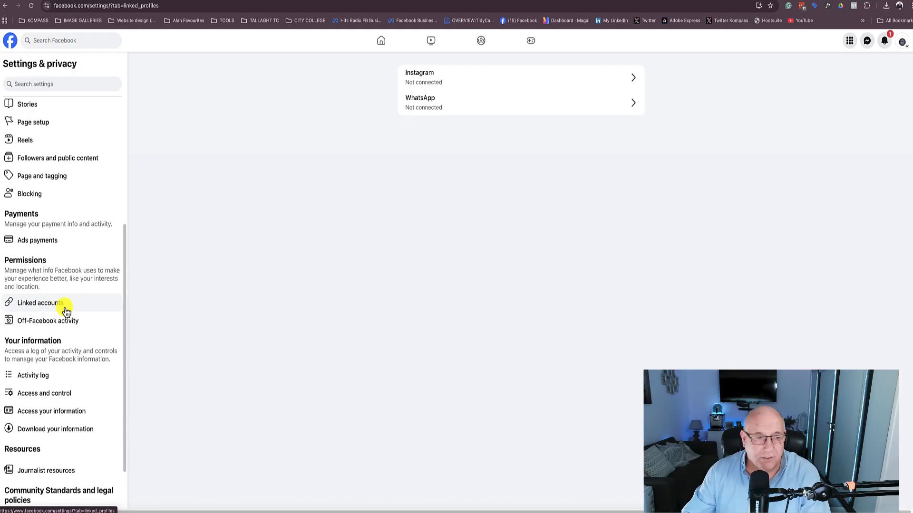
Step: Go back to the Social Media Tips Page, reopen its settings and review the categories through to the Instagram and WhatsApp connections
{"action": "left_click", "coordinate": [381, 43]}
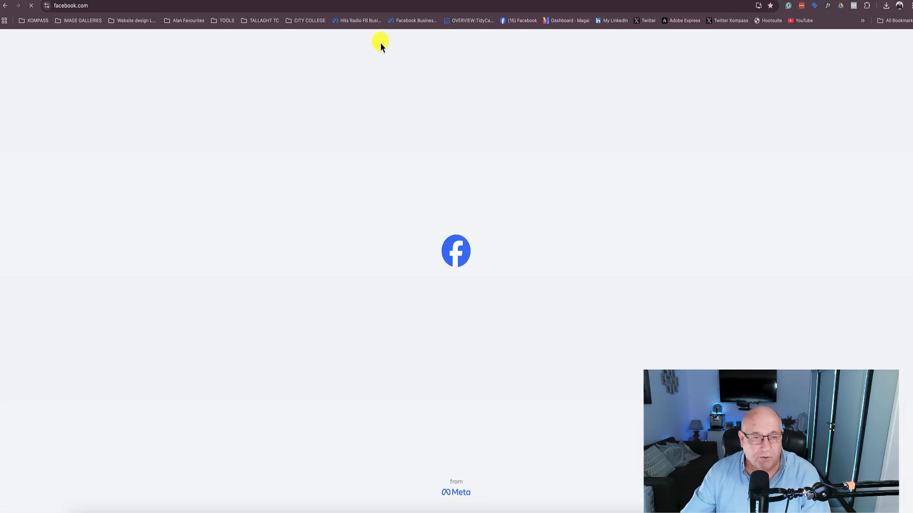
{"action": "left_click", "coordinate": [235, 70]}
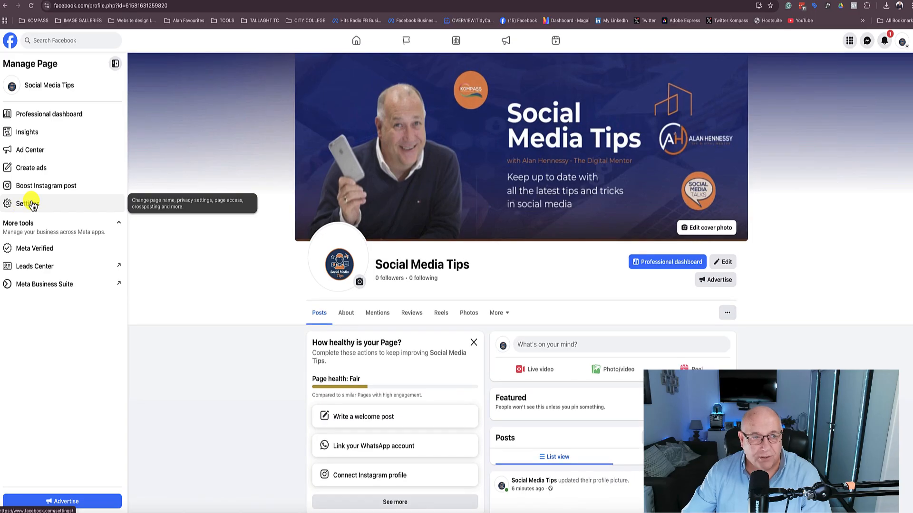
{"action": "left_click", "coordinate": [31, 203]}
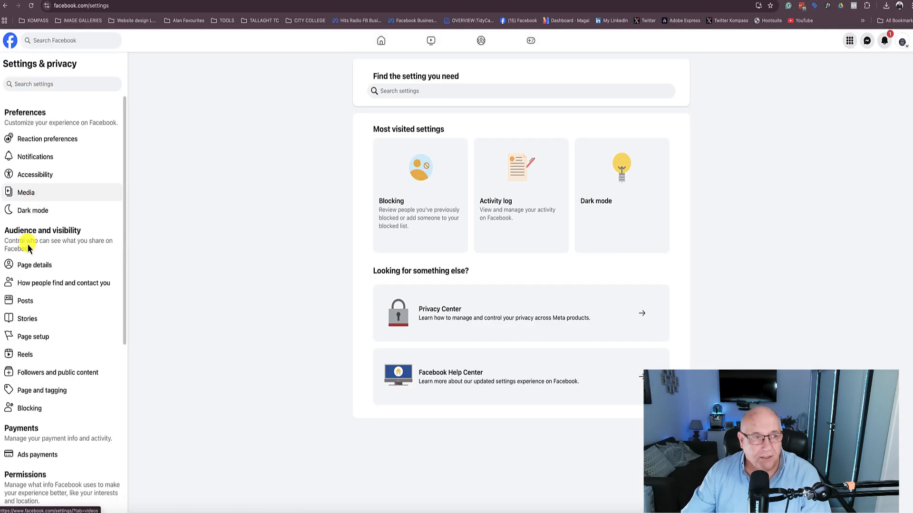
{"action": "scroll", "coordinate": [42, 169], "scroll_direction": "down", "scroll_amount": 2}
{"action": "scroll", "coordinate": [41, 169], "scroll_direction": "down", "scroll_amount": 1}
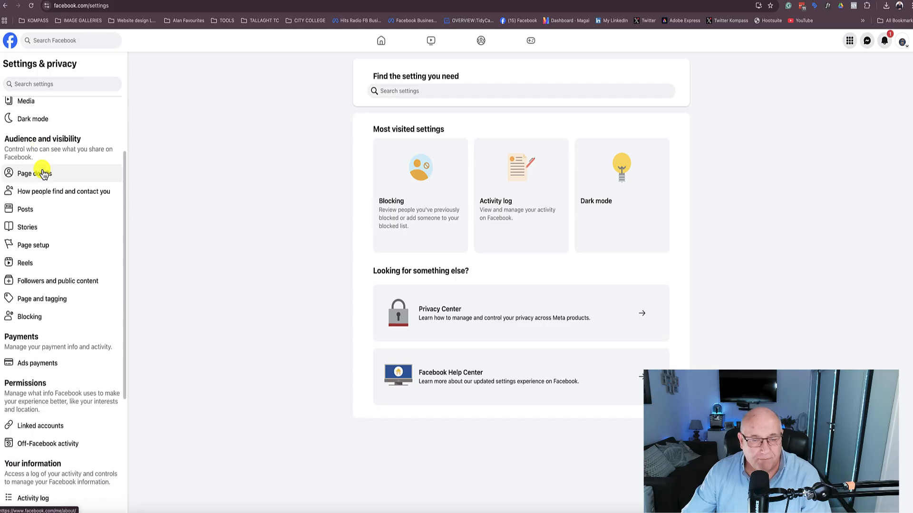
{"action": "scroll", "coordinate": [42, 172], "scroll_direction": "down", "scroll_amount": 2}
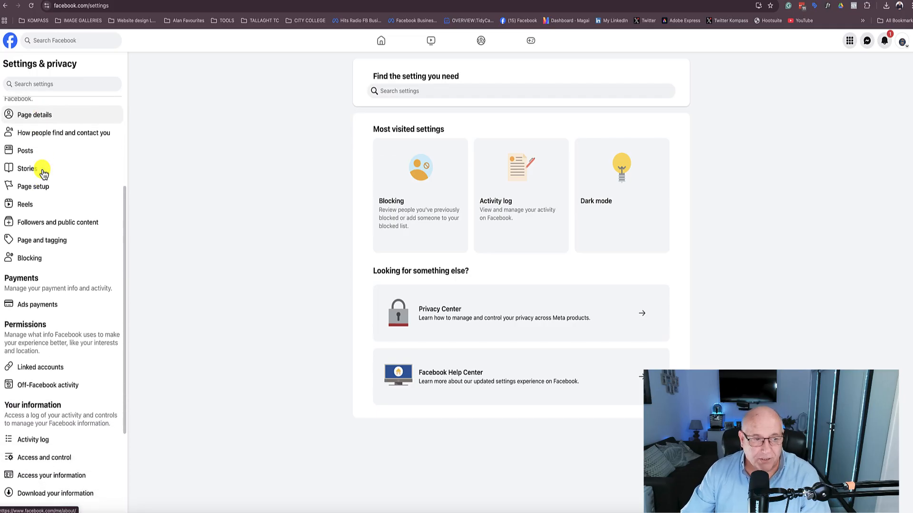
{"action": "left_click", "coordinate": [47, 359]}
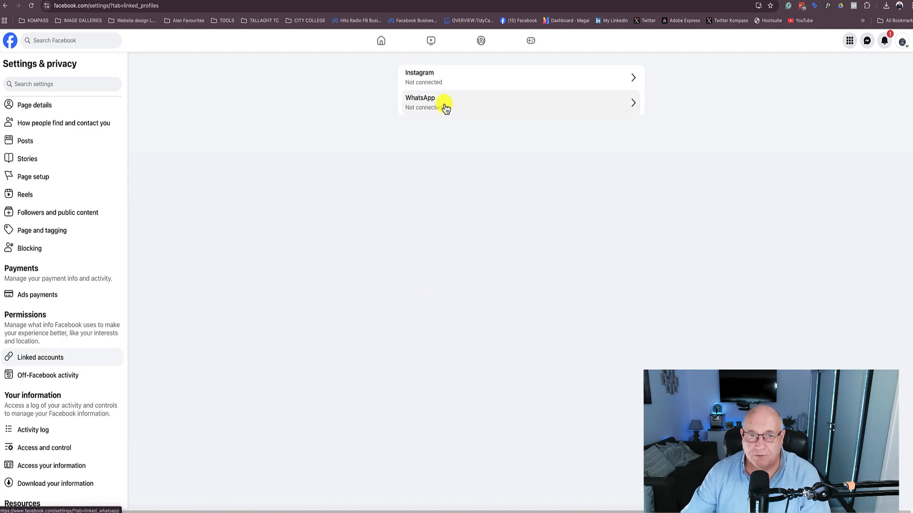
Step: Start connecting the Page to an Instagram account, leaving access to Instagram messages in Inbox allowed
{"action": "left_click", "coordinate": [434, 82]}
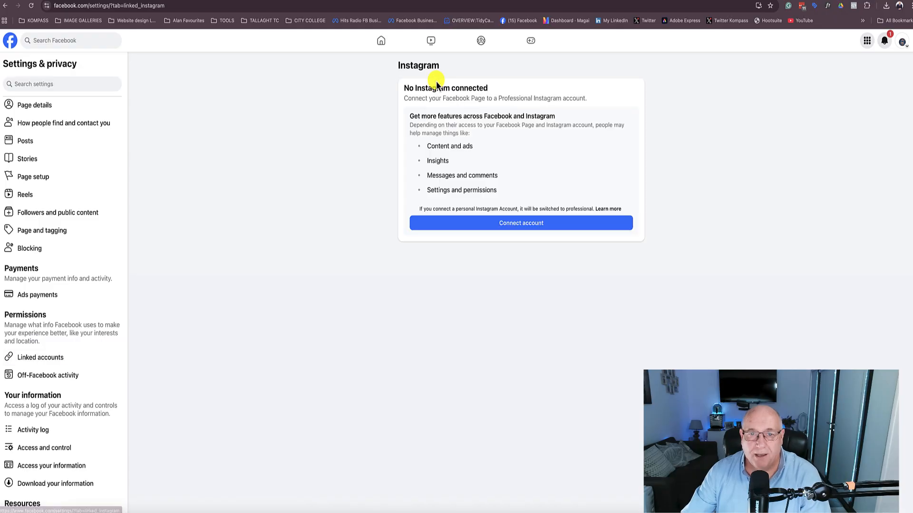
{"action": "left_click", "coordinate": [533, 226]}
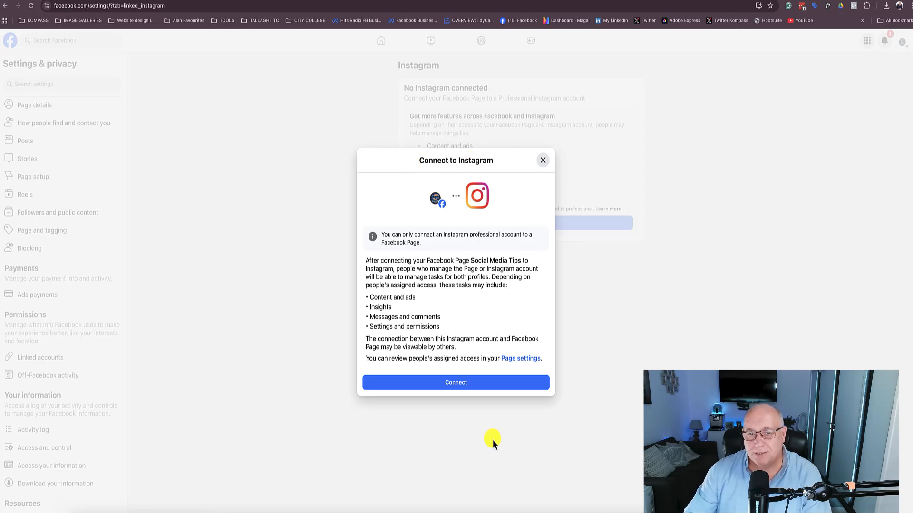
{"action": "left_click", "coordinate": [460, 383]}
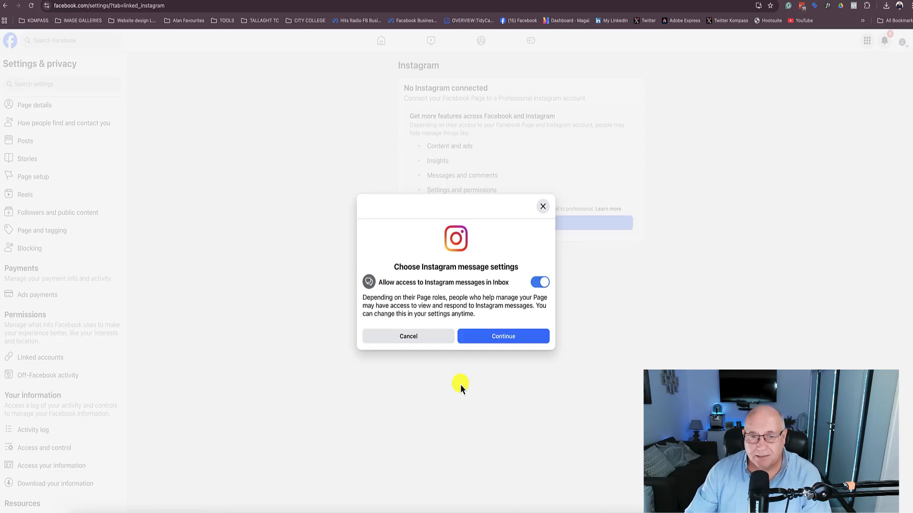
{"action": "left_click", "coordinate": [512, 339]}
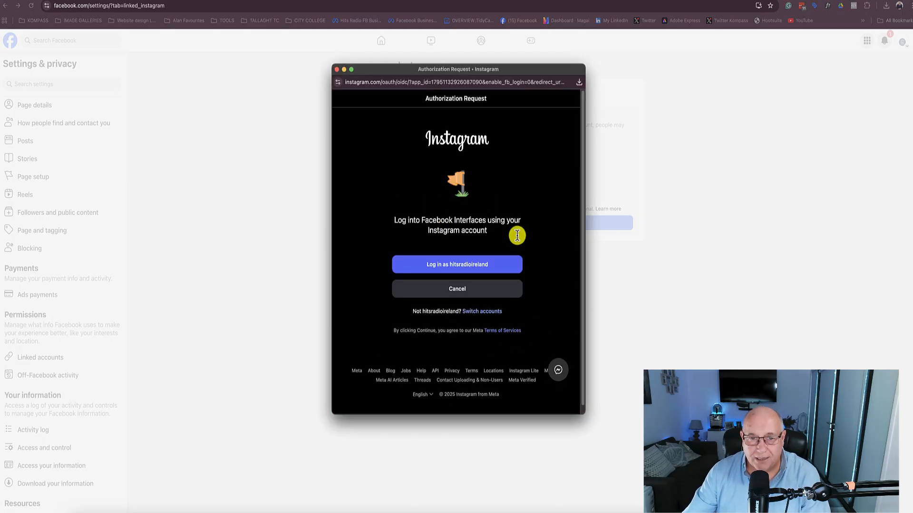
Step: Switch to a different Instagram account, allow all cookies, and log in with that account's username and password
{"action": "left_click", "coordinate": [486, 312]}
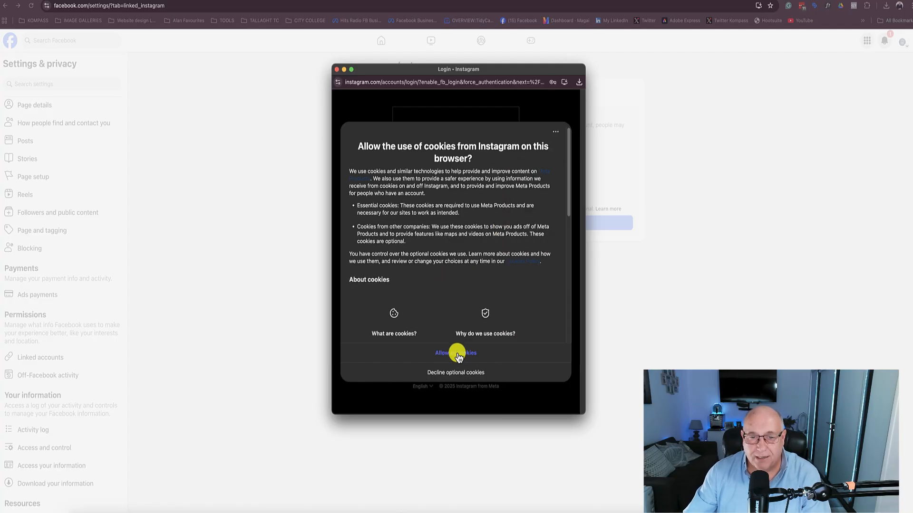
{"action": "left_click", "coordinate": [457, 354]}
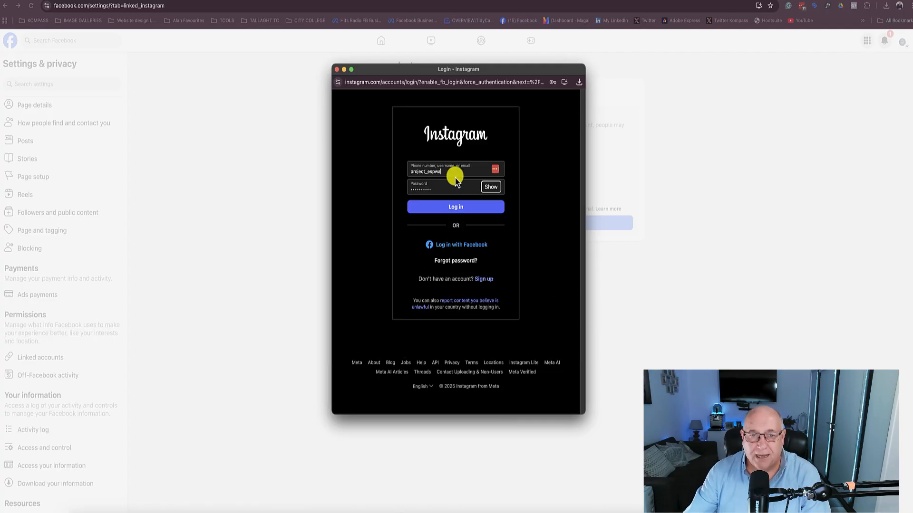
{"action": "left_click_drag", "start_coordinate": [445, 172], "coordinate": [398, 168]}
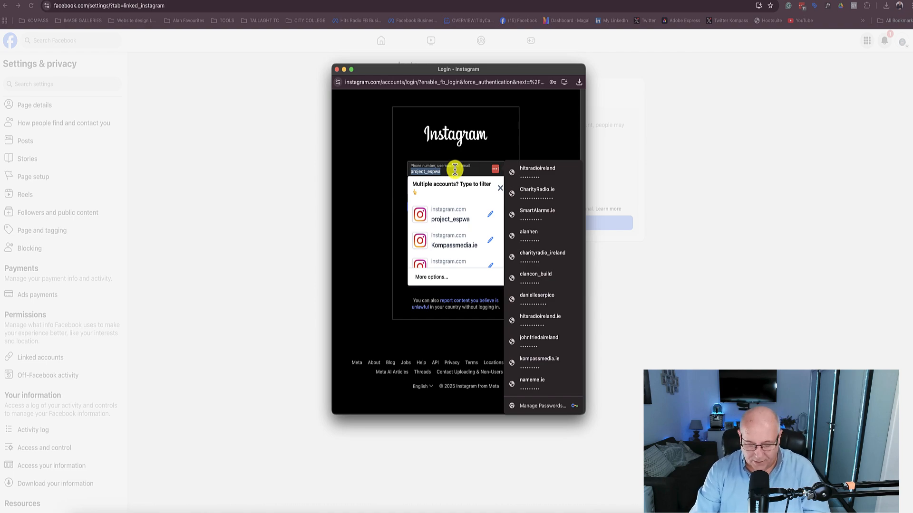
{"action": "type", "text": "ala"}
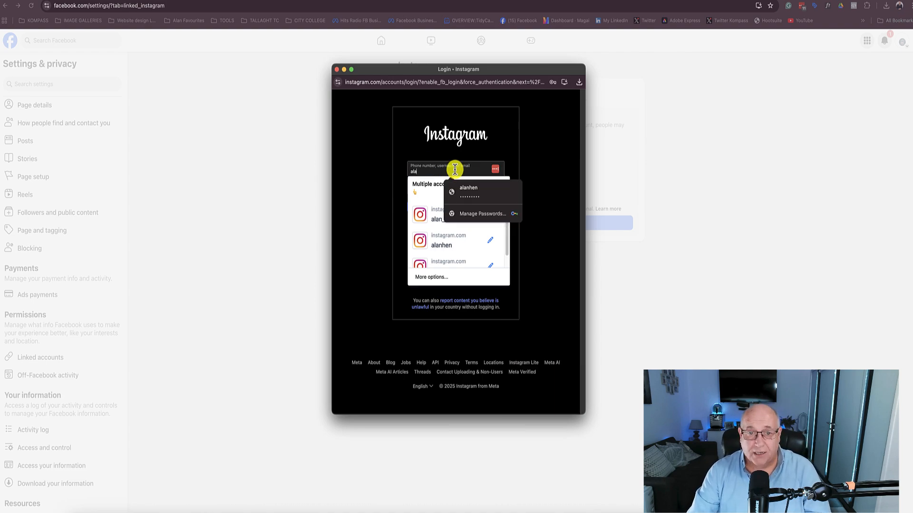
{"action": "type", "text": "nsdigitaltips"}
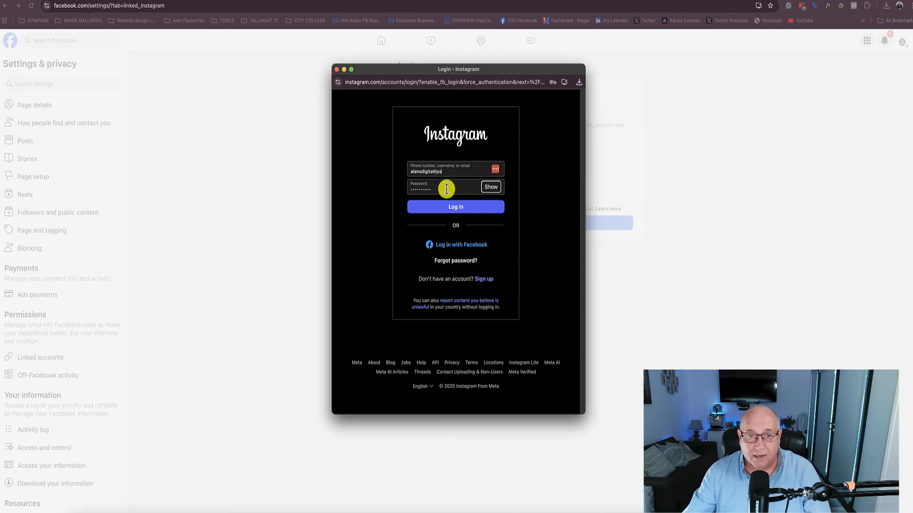
{"action": "left_click", "coordinate": [443, 188]}
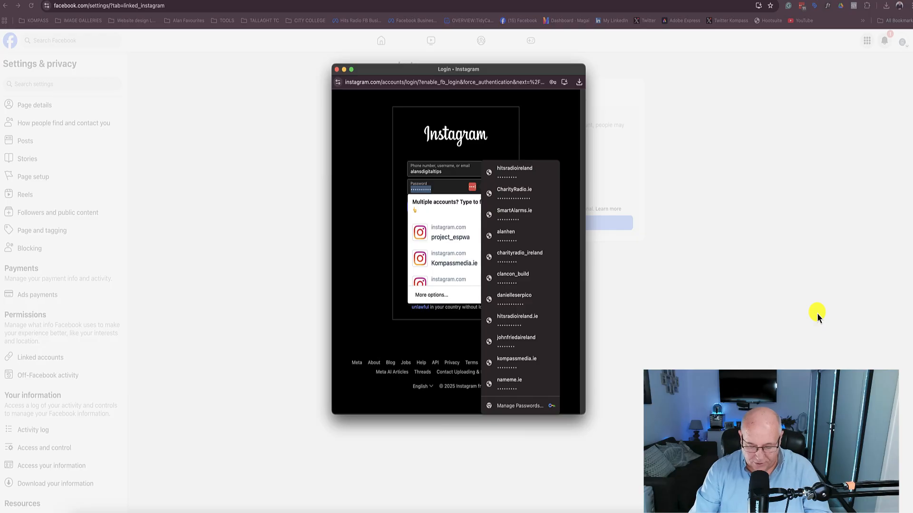
{"action": "type", "text": "••••"}
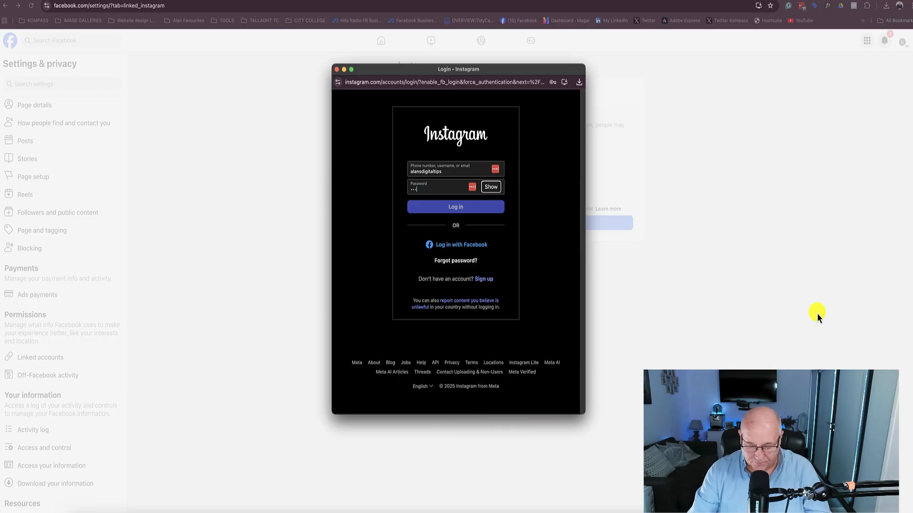
{"action": "type", "text": "•••"}
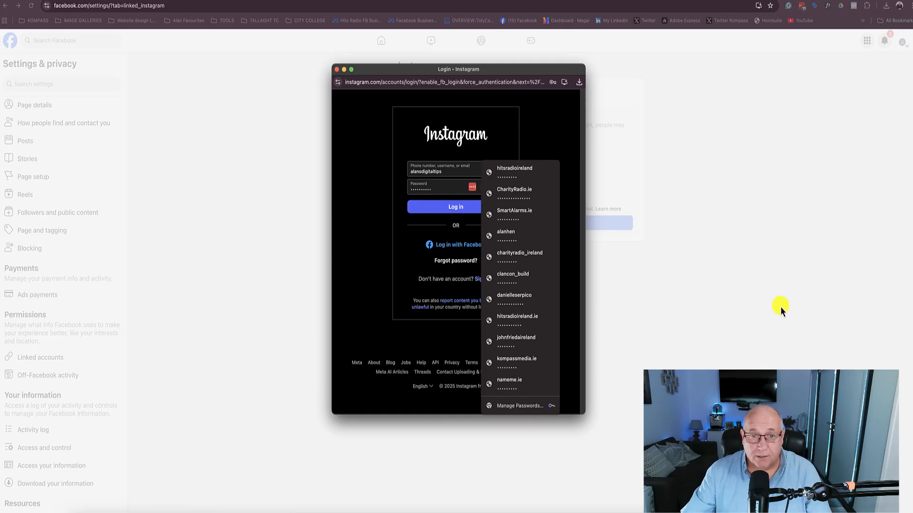
{"action": "left_click", "coordinate": [456, 208]}
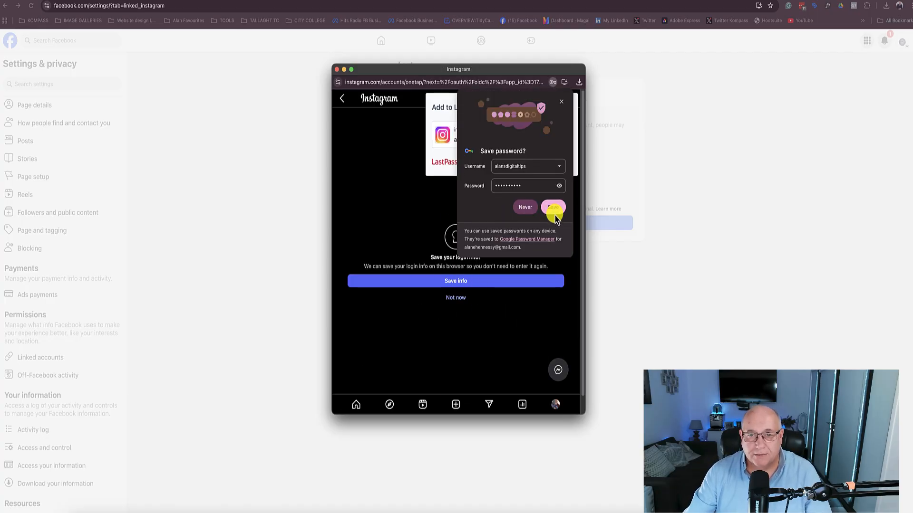
Step: Save the Instagram login in Google Password Manager, LastPass and Instagram's own saved login info
{"action": "left_click", "coordinate": [554, 207]}
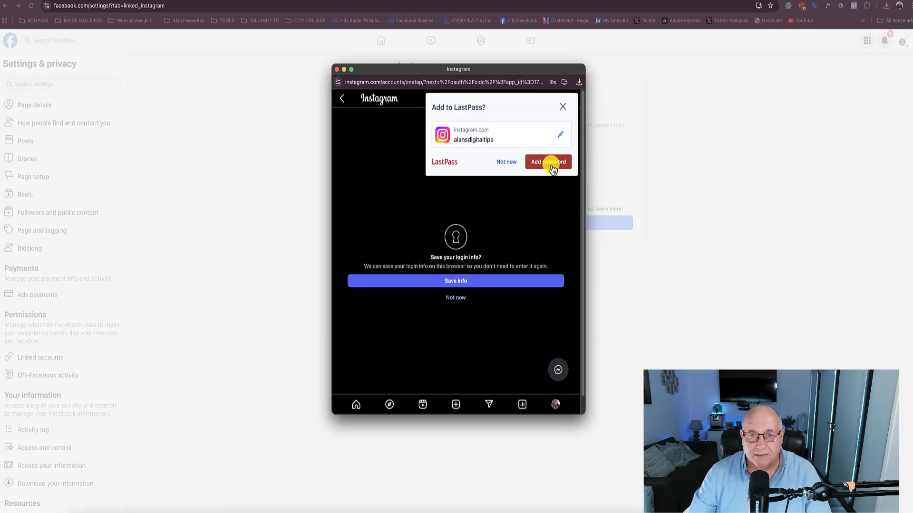
{"action": "left_click", "coordinate": [552, 165]}
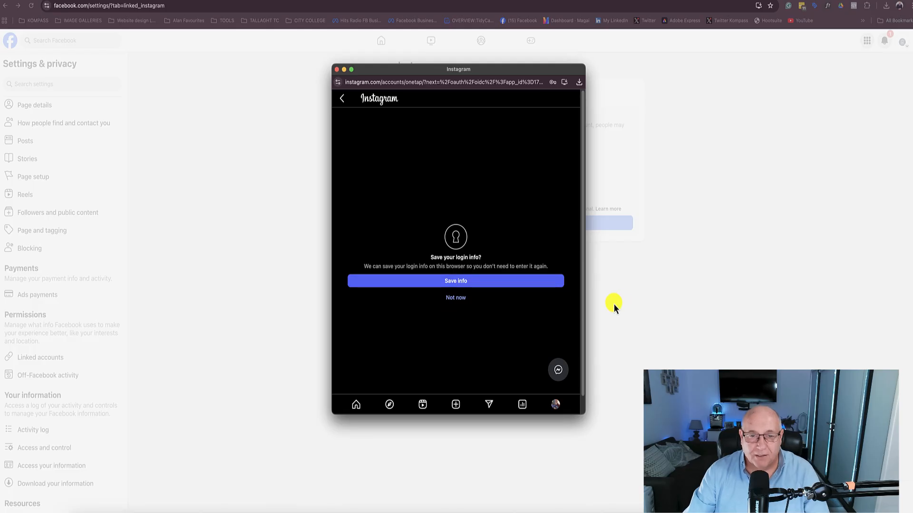
{"action": "left_click", "coordinate": [459, 283]}
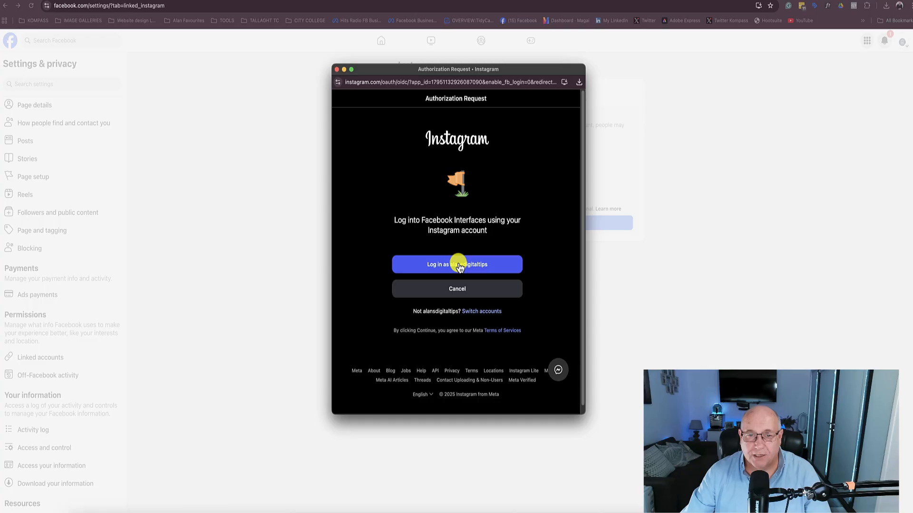
Step: Authorize the Instagram login and finish the connection, keeping Inbox message access on and adding both profiles to the business portfolio
{"action": "left_click", "coordinate": [459, 267]}
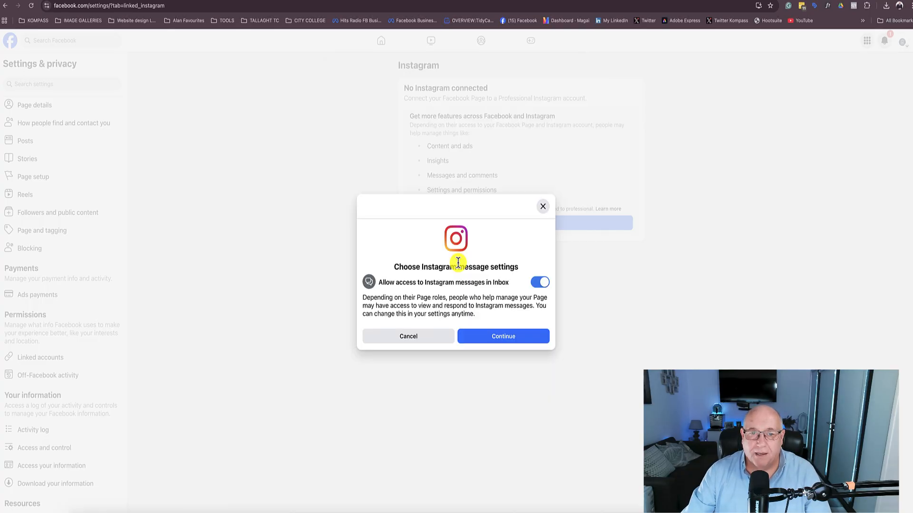
{"action": "left_click", "coordinate": [504, 336]}
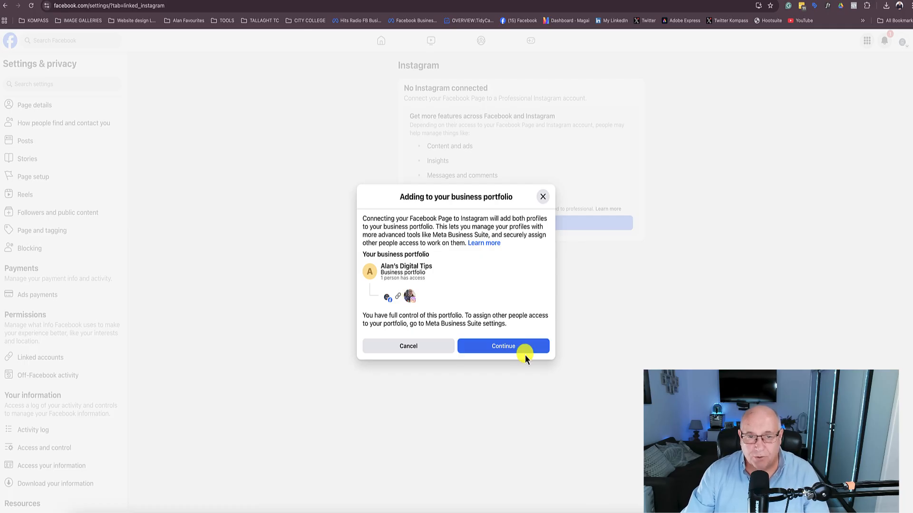
{"action": "left_click", "coordinate": [510, 347]}
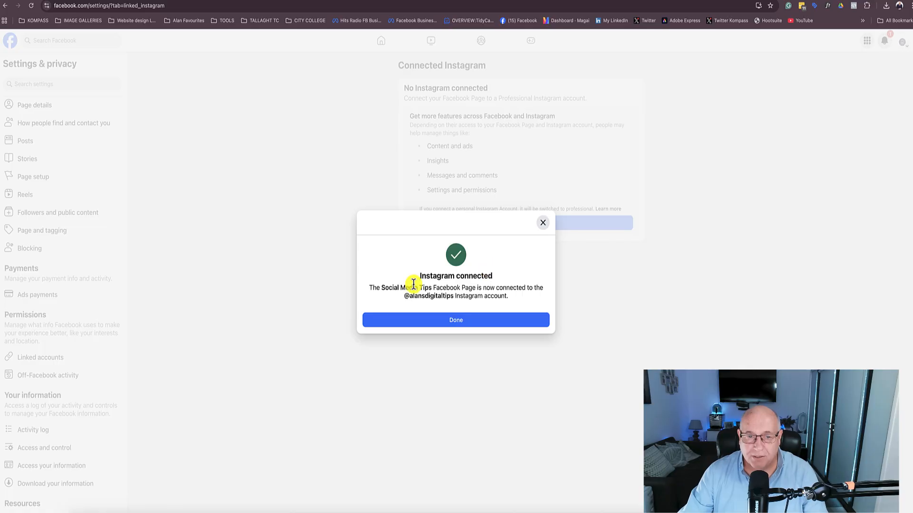
{"action": "left_click", "coordinate": [460, 320]}
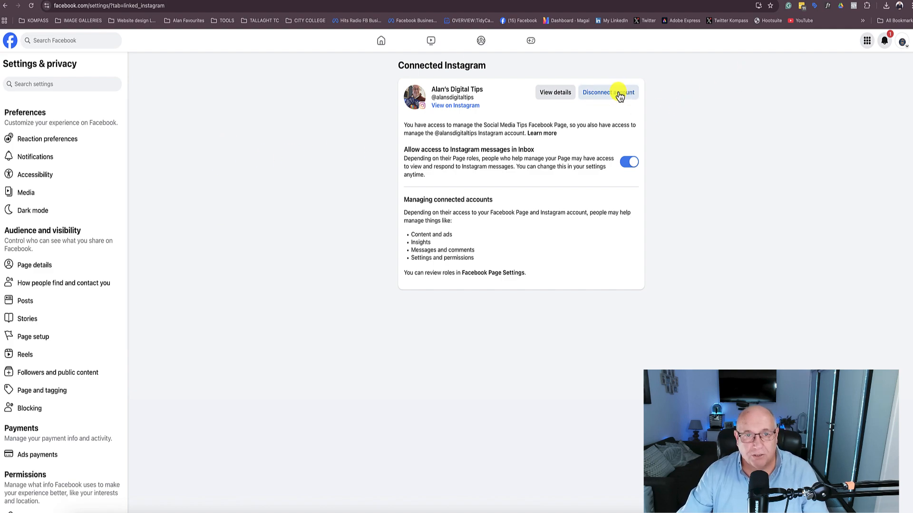
Step: Return to the Social Media Tips Page, switch to Meta Business Suite, and dismiss the business portfolio summary to view the home overview
{"action": "left_click", "coordinate": [382, 44]}
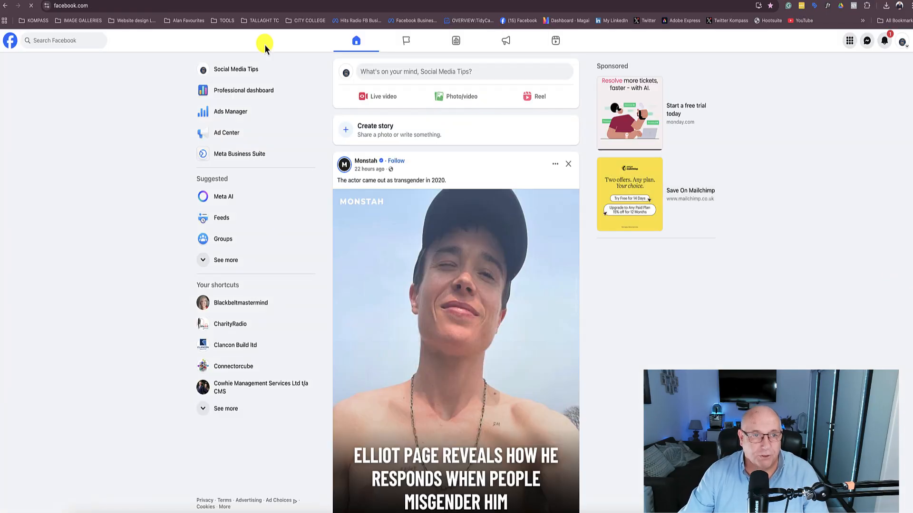
{"action": "left_click", "coordinate": [235, 73]}
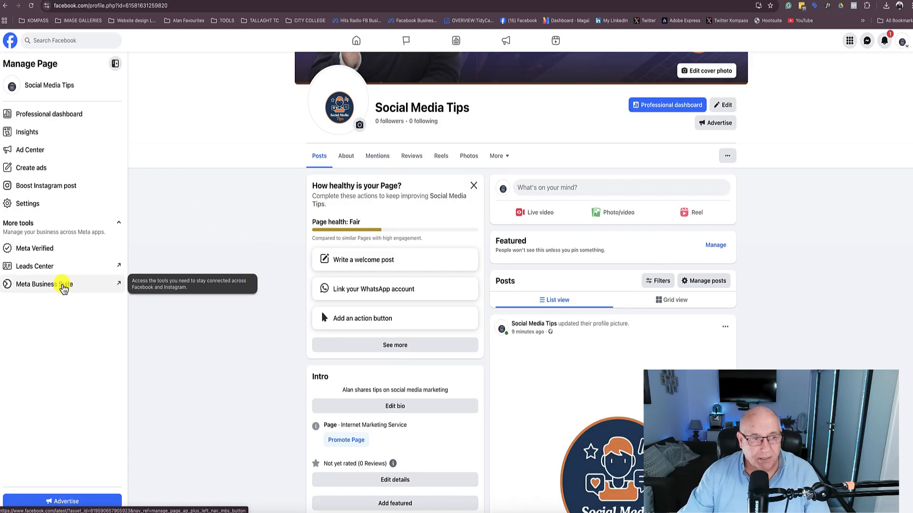
{"action": "left_click", "coordinate": [63, 285]}
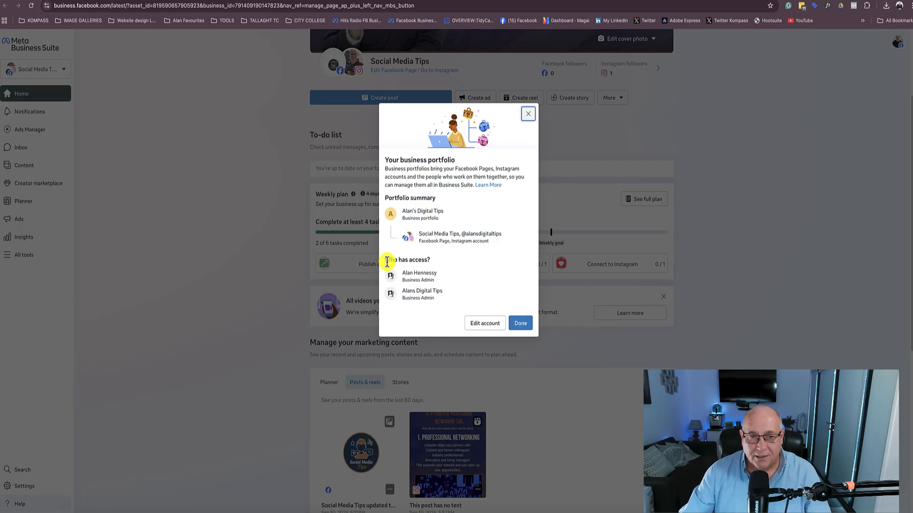
{"action": "left_click", "coordinate": [521, 324]}
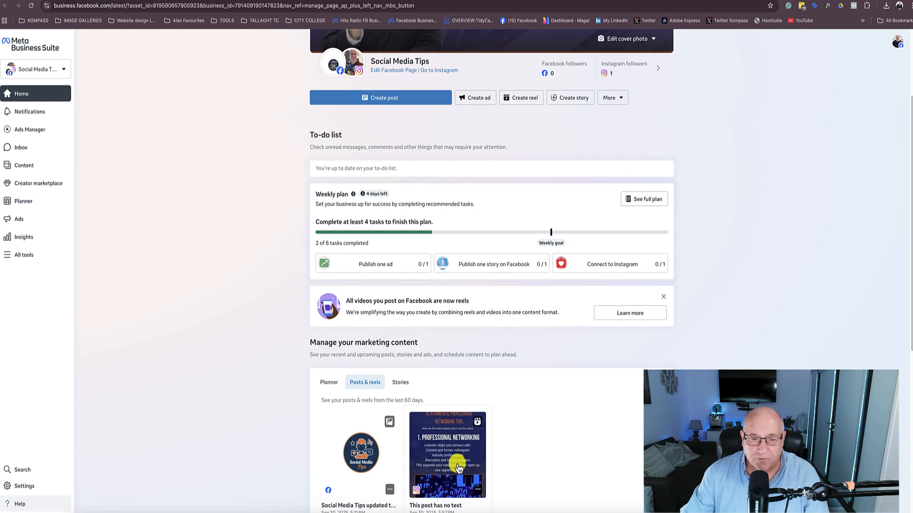
{"action": "scroll", "coordinate": [456, 469], "scroll_direction": "down", "scroll_amount": 3}
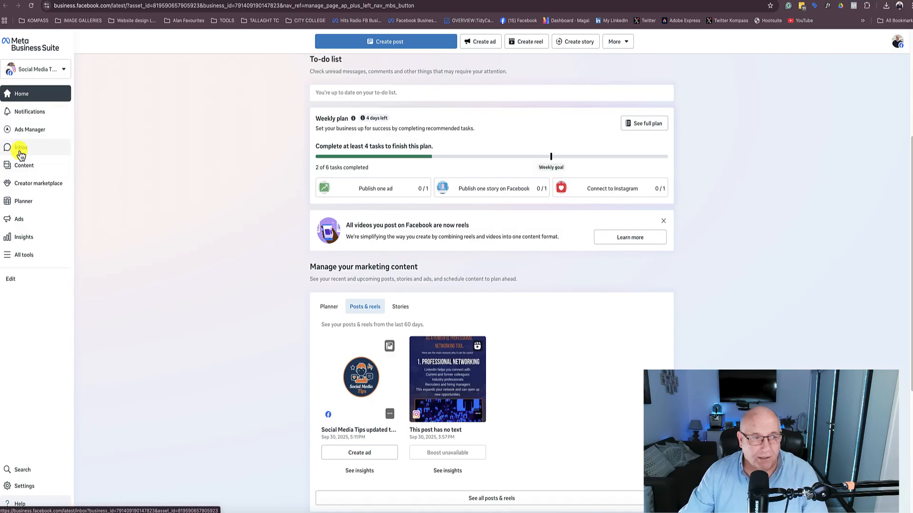
Step: Create a new post for Tue 30 in the Planner and check that both the Facebook Page and Instagram account are selected
{"action": "left_click", "coordinate": [27, 201]}
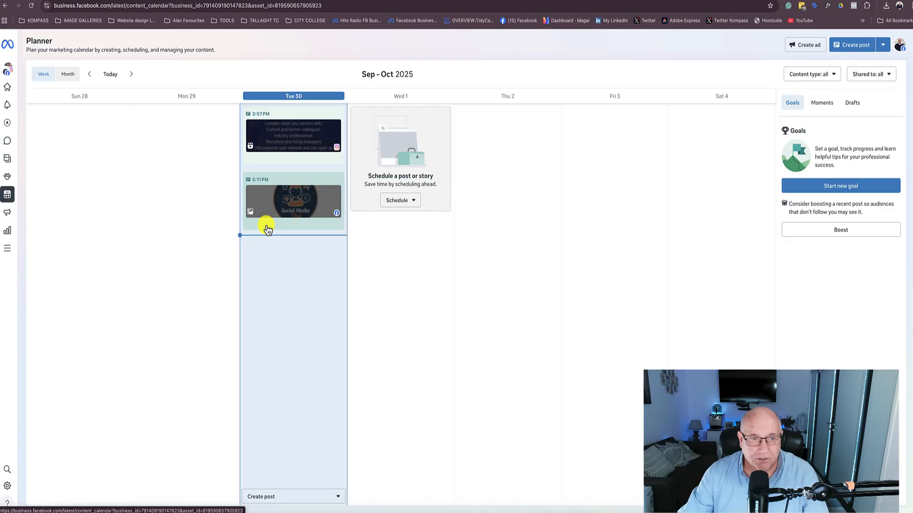
{"action": "left_click", "coordinate": [331, 495]}
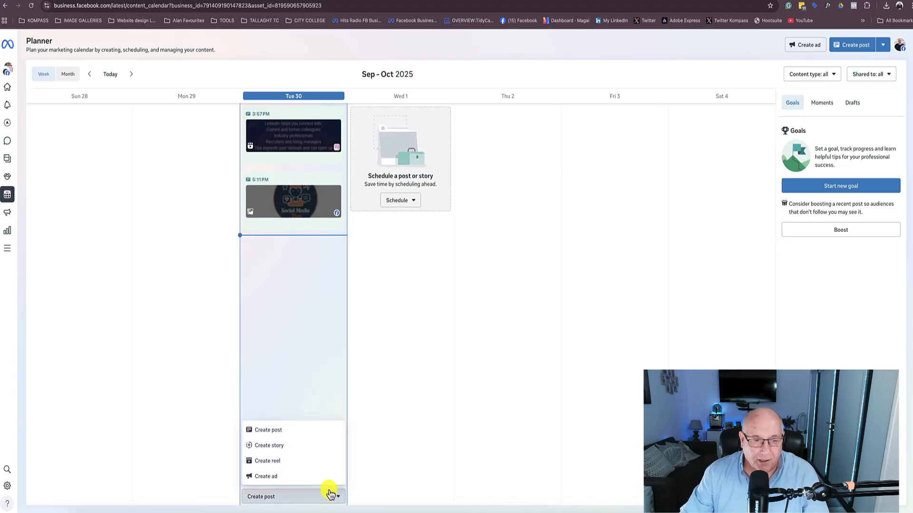
{"action": "left_click", "coordinate": [268, 430]}
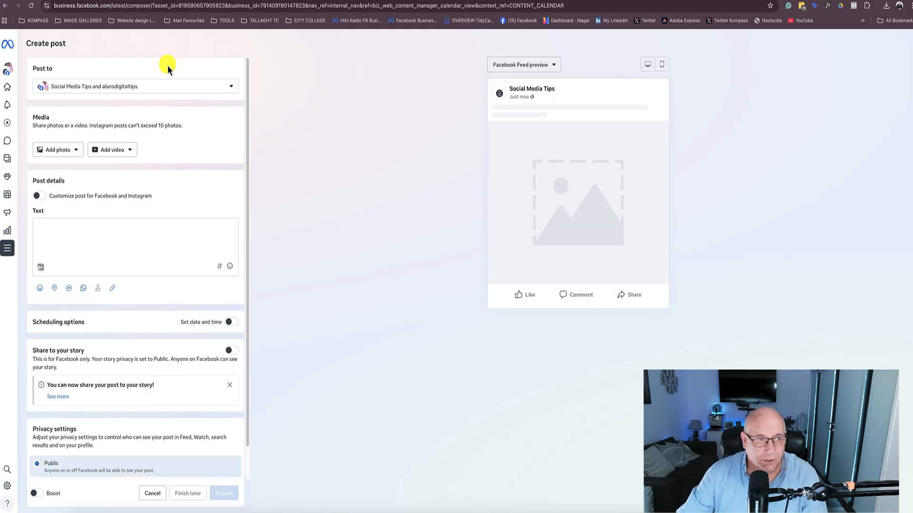
{"action": "left_click", "coordinate": [231, 88]}
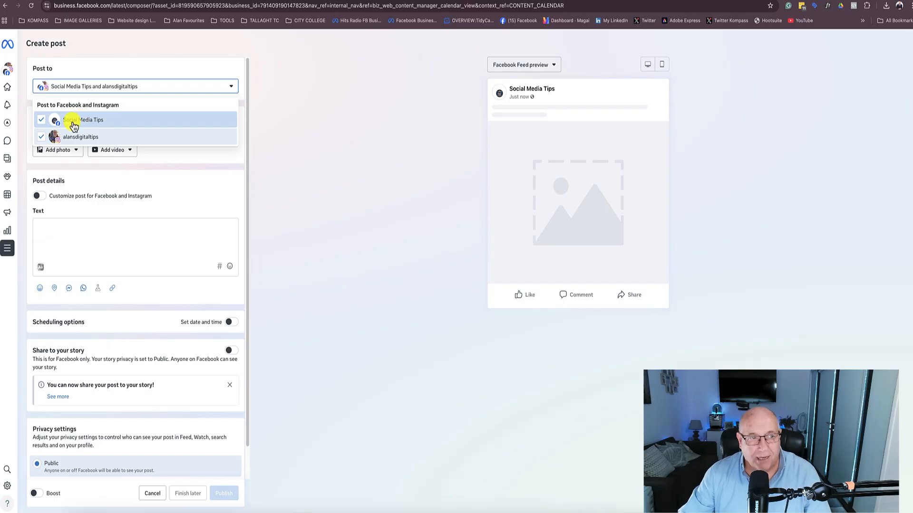
{"action": "left_click", "coordinate": [179, 156]}
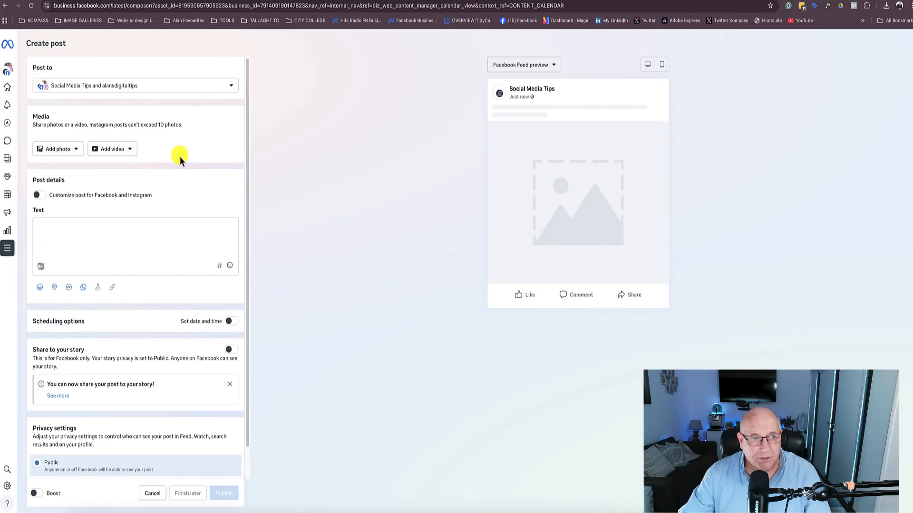
Step: Enter "adfsglkajslfck" as the post text and enable date and time scheduling for the post
{"action": "left_click", "coordinate": [42, 223]}
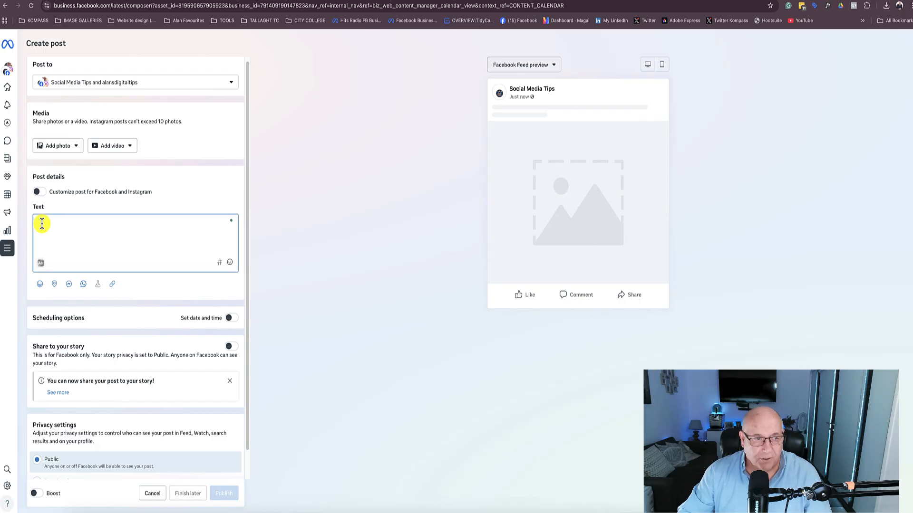
{"action": "type", "text": "adfsglkajslfck"}
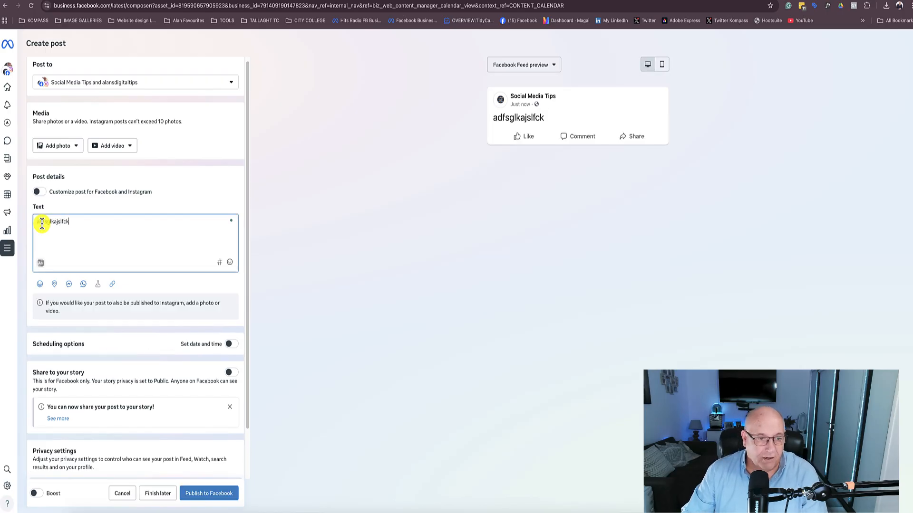
{"action": "scroll", "coordinate": [138, 308], "scroll_direction": "down", "scroll_amount": 1}
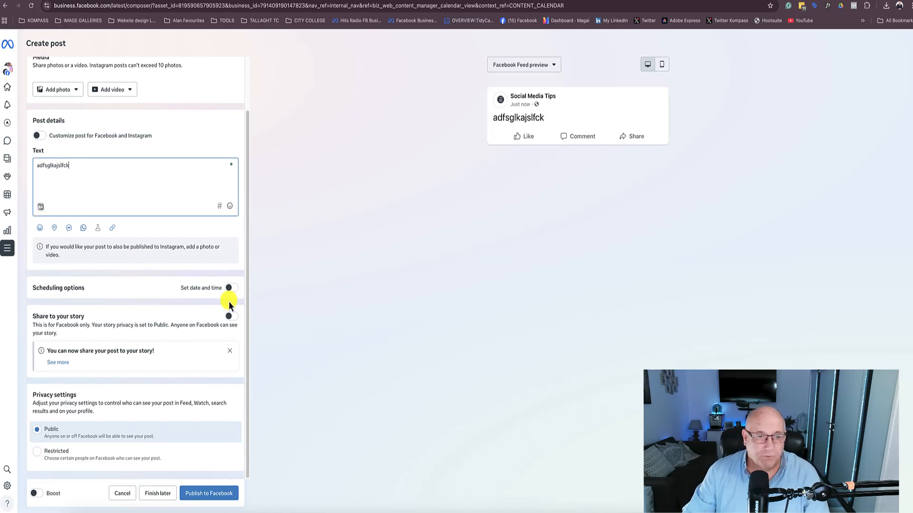
{"action": "left_click", "coordinate": [233, 288]}
{"action": "scroll", "coordinate": [234, 290], "scroll_direction": "down", "scroll_amount": 1}
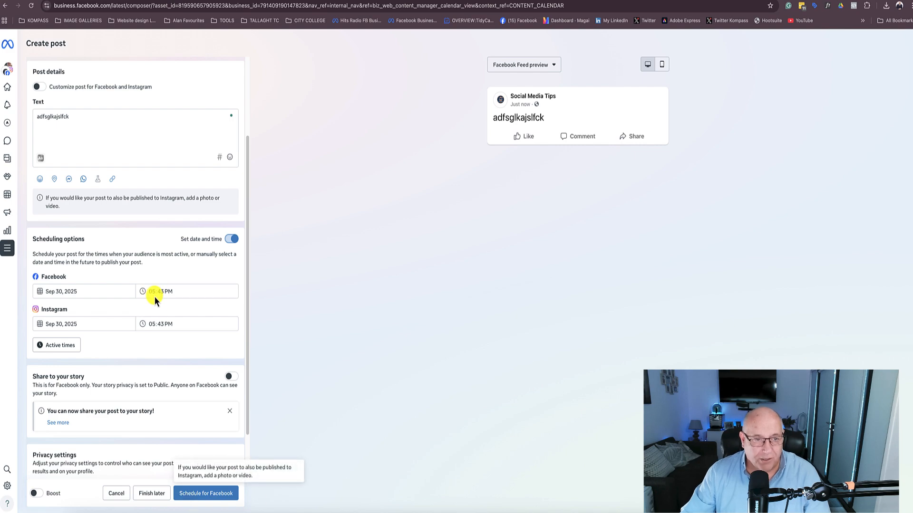
{"action": "scroll", "coordinate": [217, 307], "scroll_direction": "down", "scroll_amount": 2}
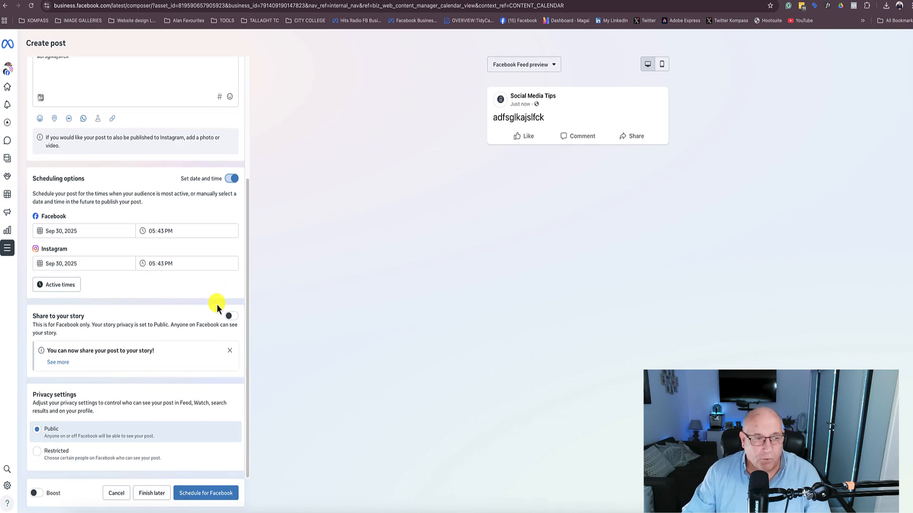
Step: Review the post's settings, schedule it for Facebook on Sep 30, 2025 at 05:43 PM, and decline the boost offer
{"action": "scroll", "coordinate": [217, 304], "scroll_direction": "up", "scroll_amount": 5}
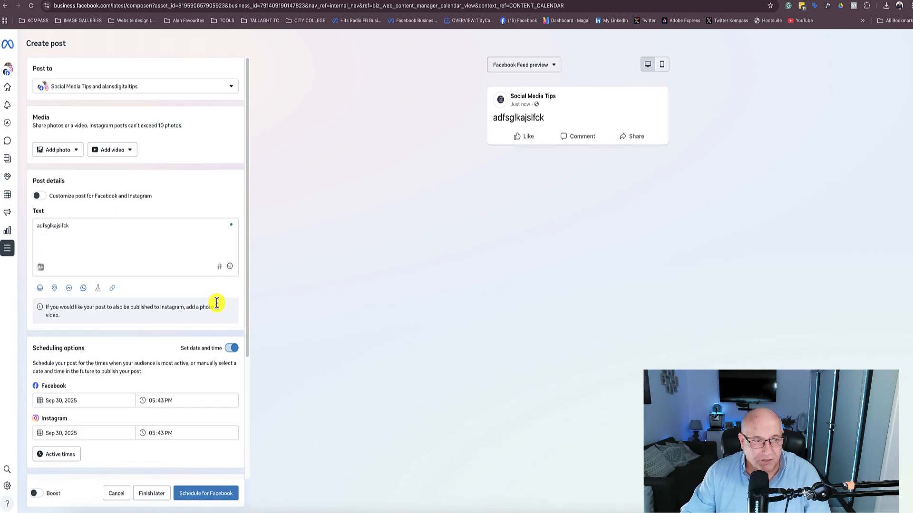
{"action": "scroll", "coordinate": [217, 304], "scroll_direction": "down", "scroll_amount": 3}
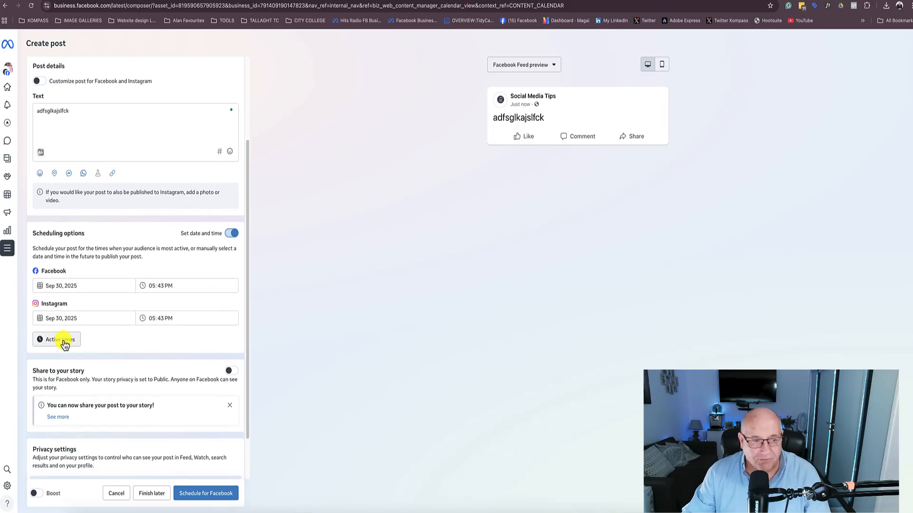
{"action": "scroll", "coordinate": [151, 385], "scroll_direction": "down", "scroll_amount": 2}
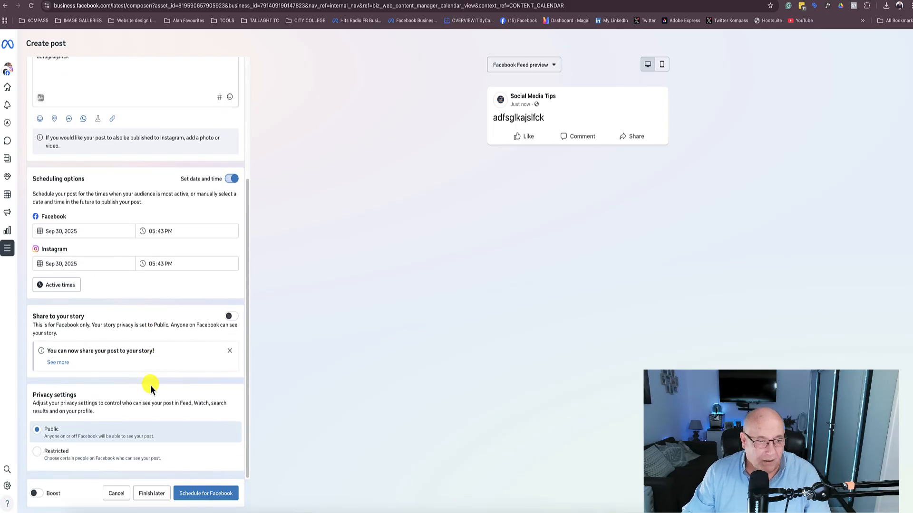
{"action": "left_click", "coordinate": [214, 497]}
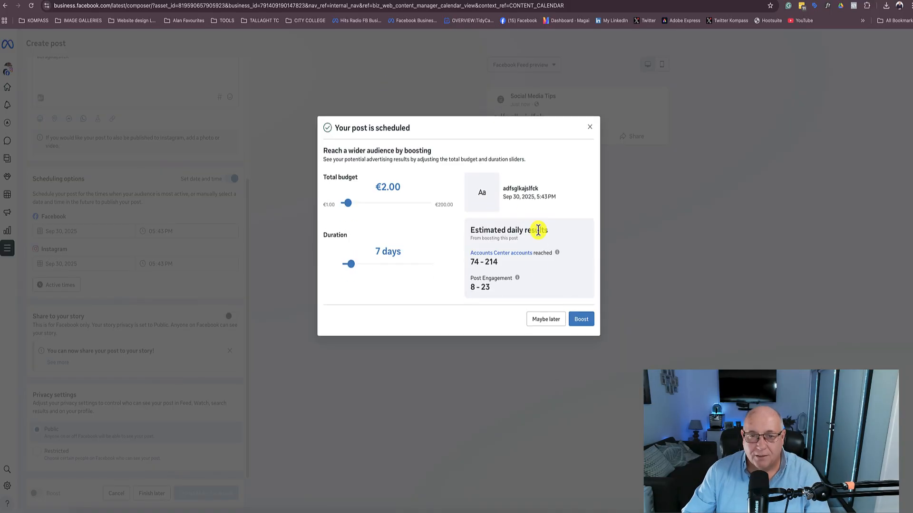
{"action": "left_click", "coordinate": [547, 319]}
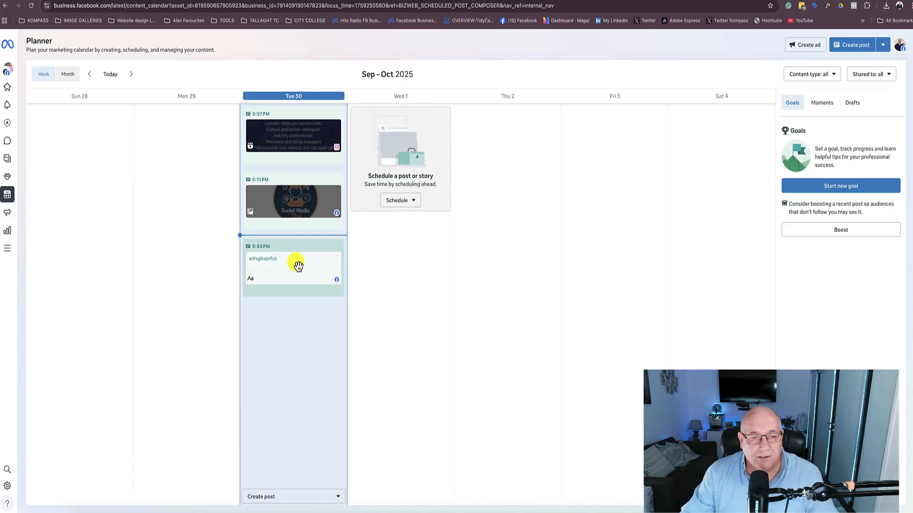
Step: Open the scheduled "adfsglkajslfck" post, submit its reschedule form with the same date and time, and close the post details
{"action": "left_click", "coordinate": [337, 498]}
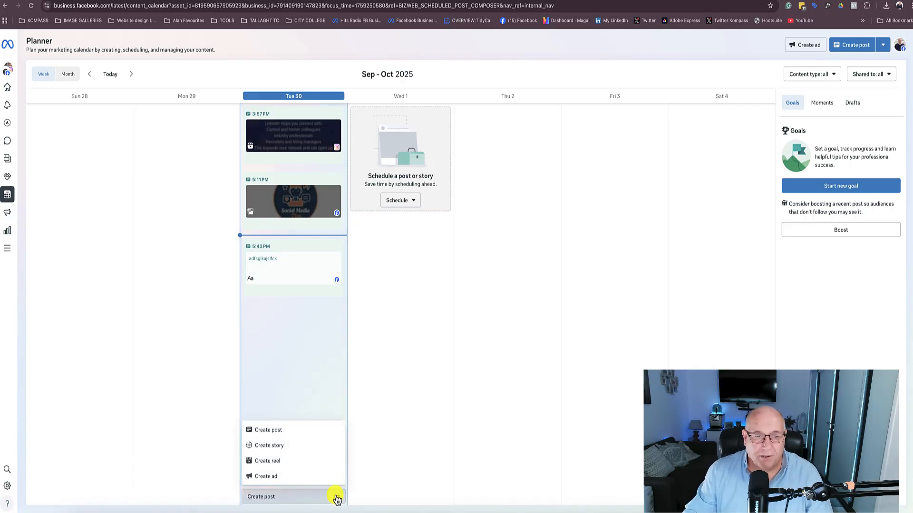
{"action": "left_click", "coordinate": [312, 247]}
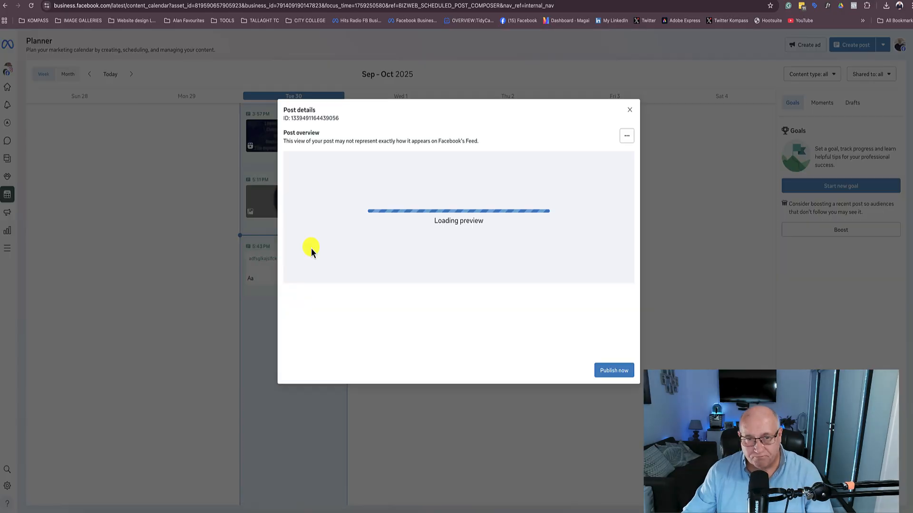
{"action": "left_click", "coordinate": [627, 136]}
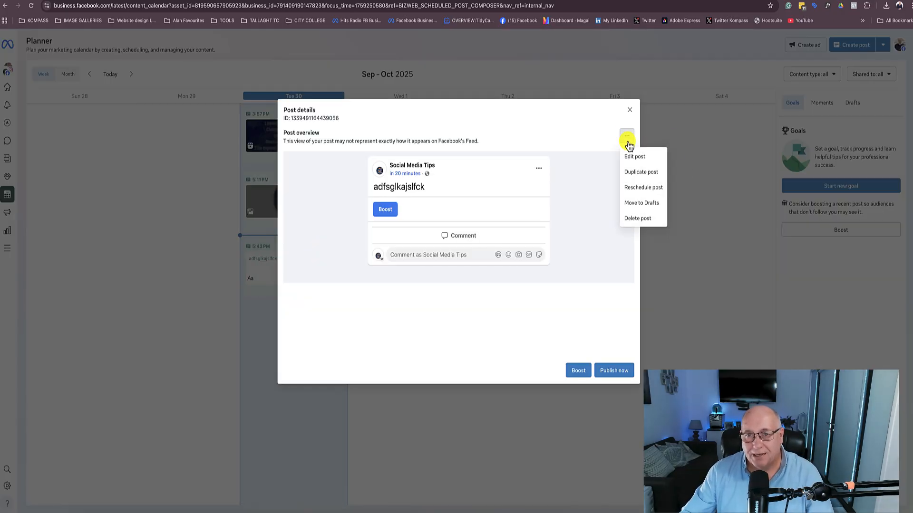
{"action": "left_click", "coordinate": [642, 189]}
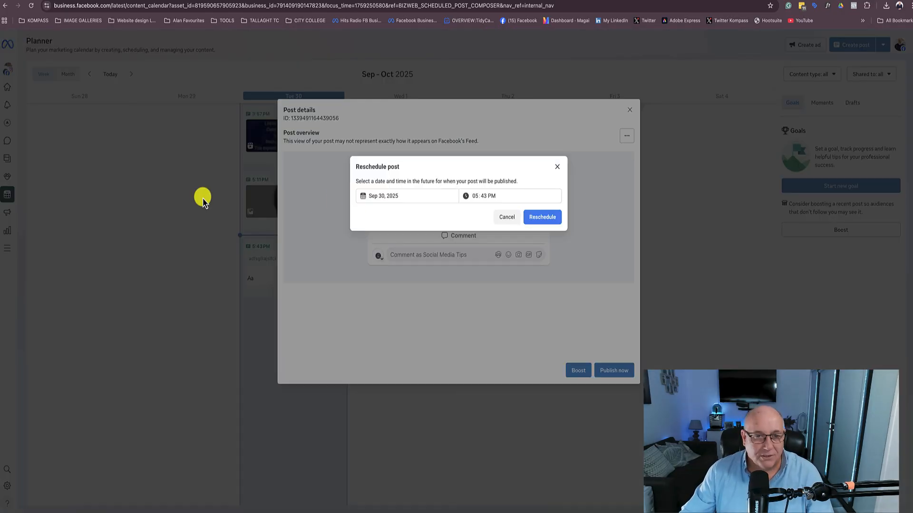
{"action": "left_click", "coordinate": [538, 220]}
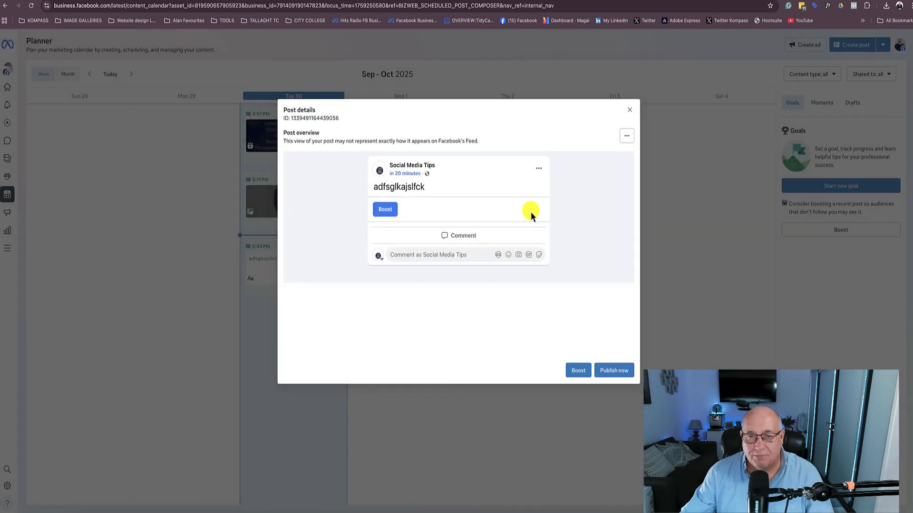
{"action": "left_click", "coordinate": [629, 113]}
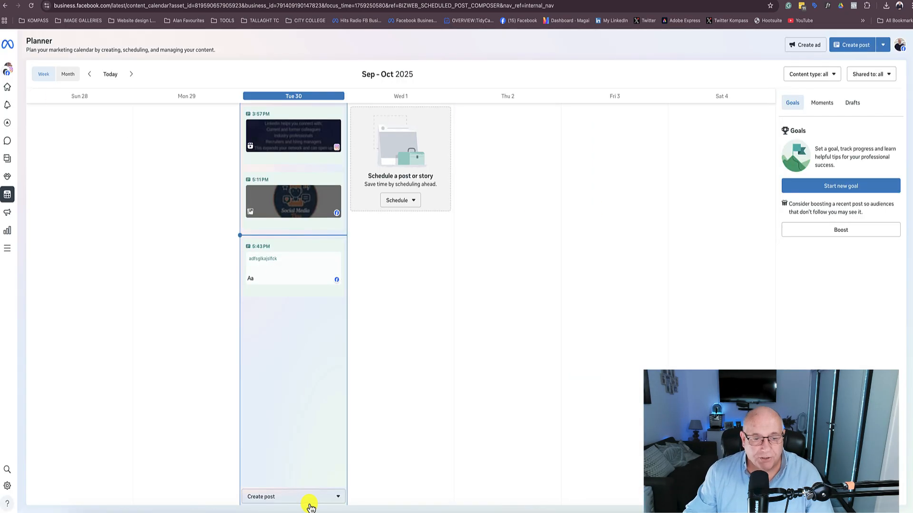
Step: Start another post for Tue 30 in the Planner and check that the Facebook Page and Instagram account are both selected
{"action": "left_click", "coordinate": [337, 501]}
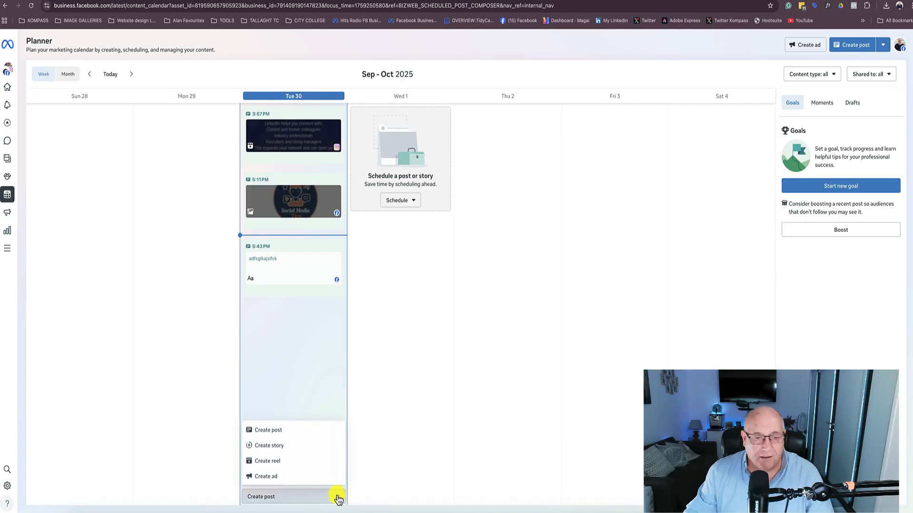
{"action": "left_click", "coordinate": [275, 431]}
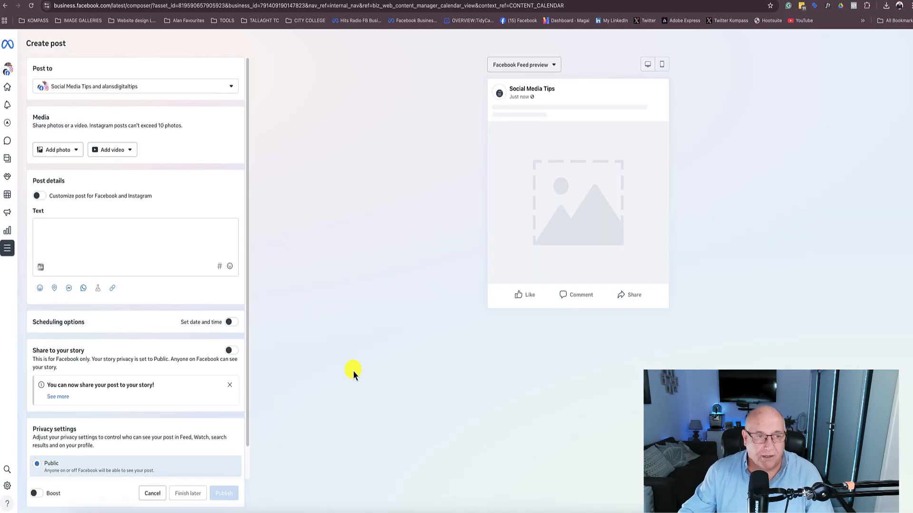
{"action": "left_click", "coordinate": [231, 86]}
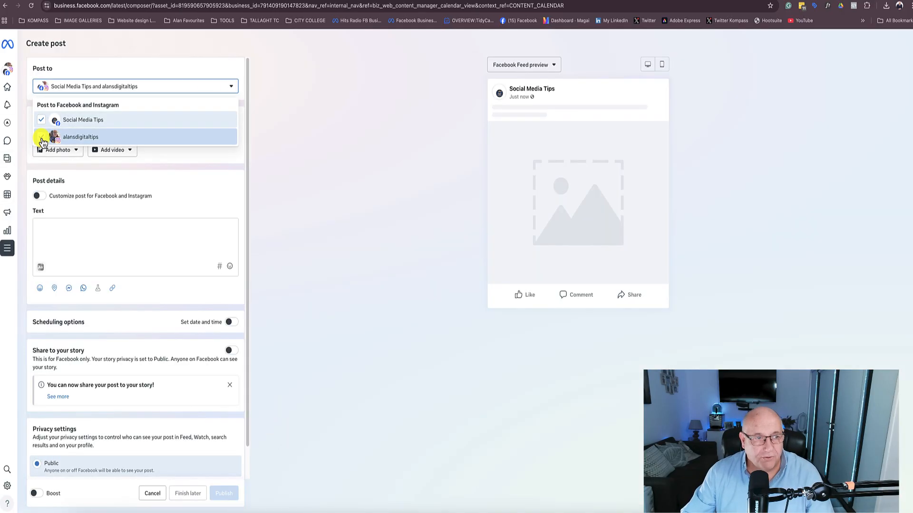
Step: Enter "xbcnclvn" as the post text and enable date and time scheduling for both platforms
{"action": "left_click", "coordinate": [78, 228]}
{"action": "type", "text": "x"}
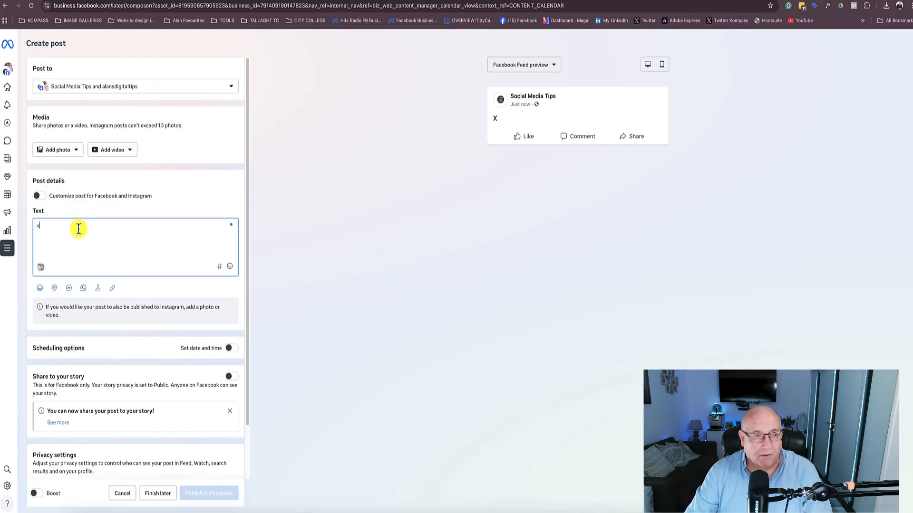
{"action": "type", "text": "bcnclvn"}
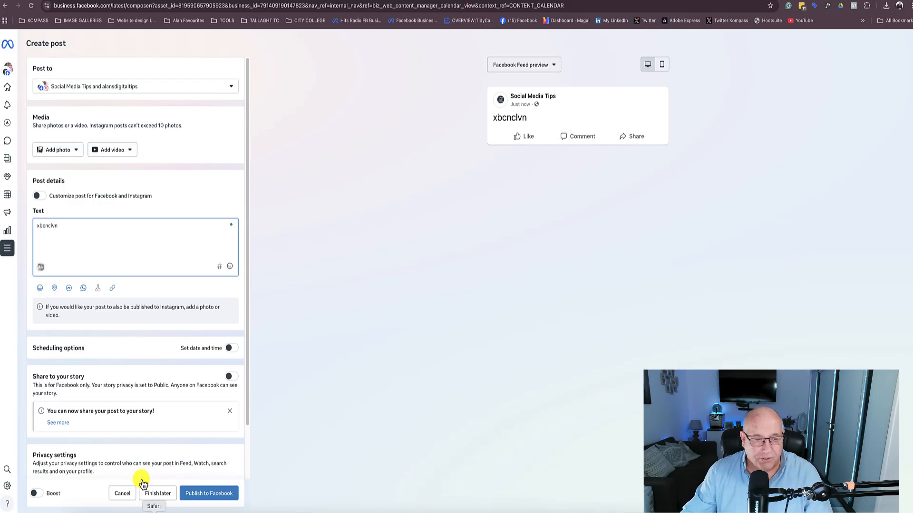
{"action": "left_click", "coordinate": [232, 349]}
{"action": "scroll", "coordinate": [233, 351], "scroll_direction": "down", "scroll_amount": 4}
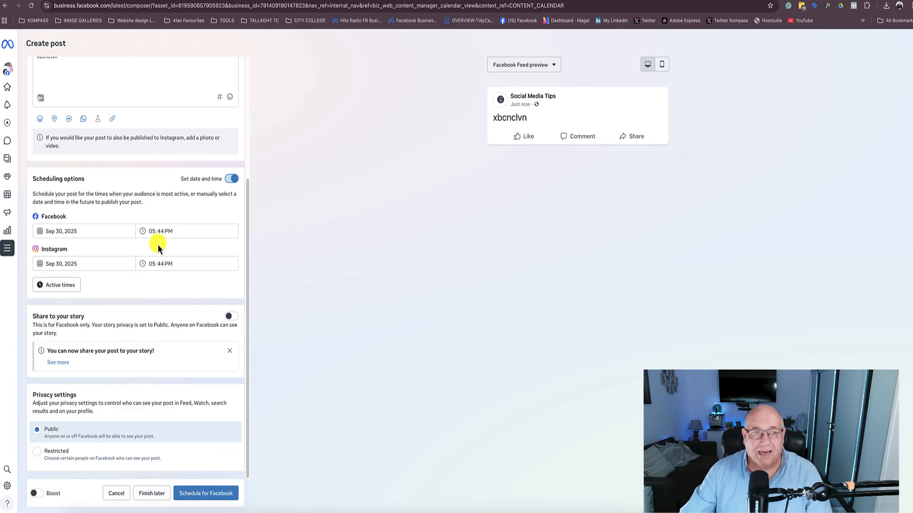
{"action": "scroll", "coordinate": [133, 253], "scroll_direction": "up", "scroll_amount": 1}
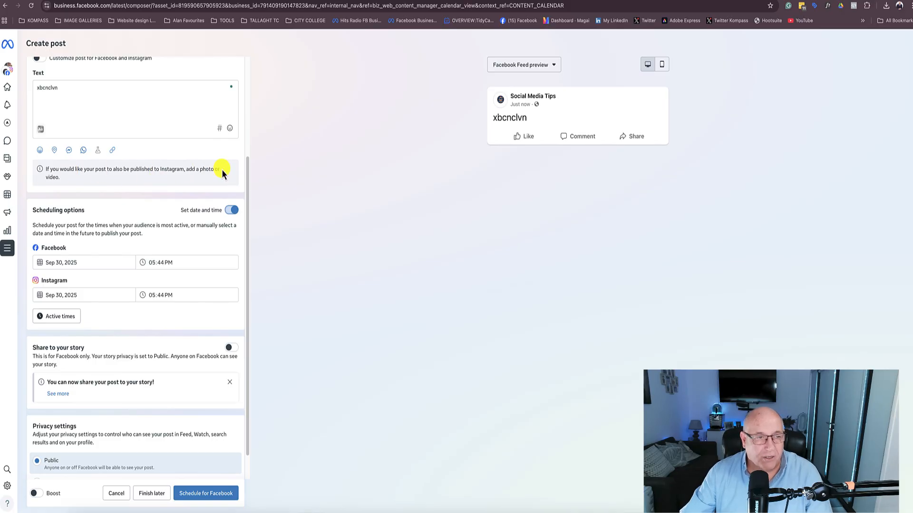
Step: Add the Question.png photo from the computer's Desktop folder to the post's media
{"action": "scroll", "coordinate": [190, 182], "scroll_direction": "up", "scroll_amount": 4}
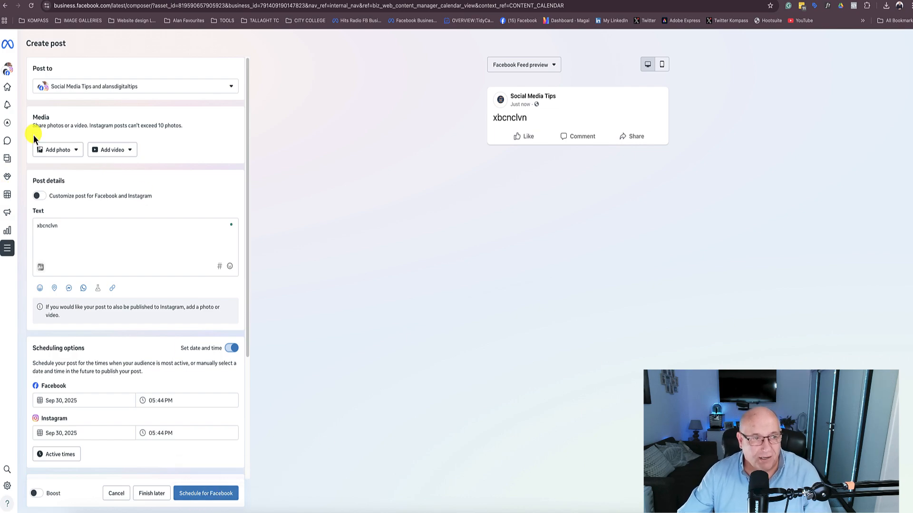
{"action": "left_click", "coordinate": [58, 150]}
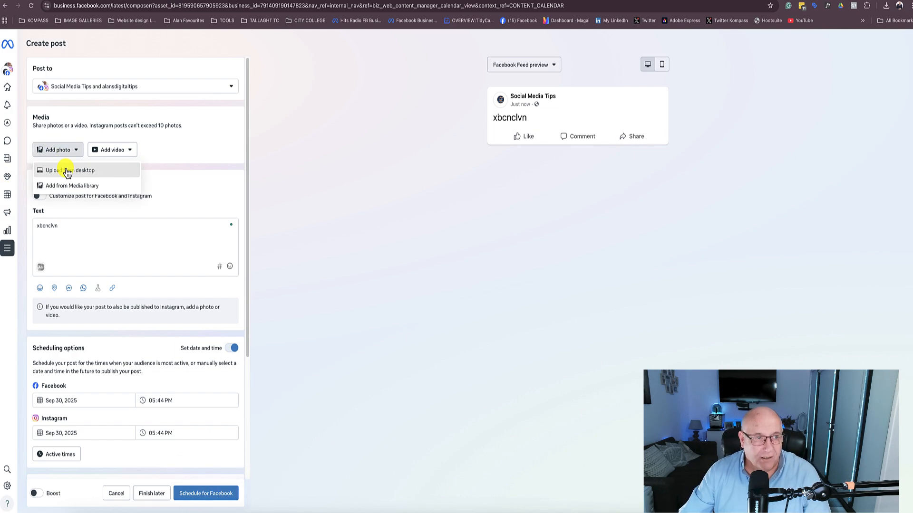
{"action": "left_click", "coordinate": [67, 170]}
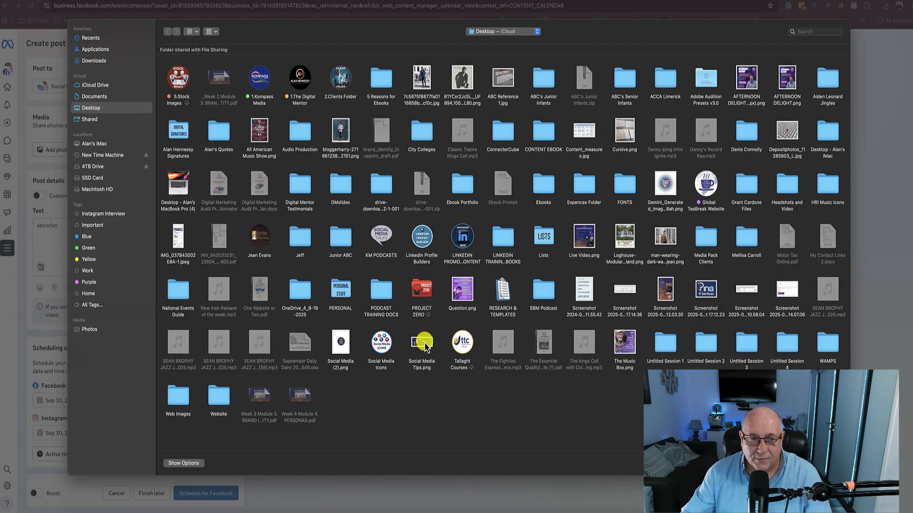
{"action": "left_click", "coordinate": [465, 295]}
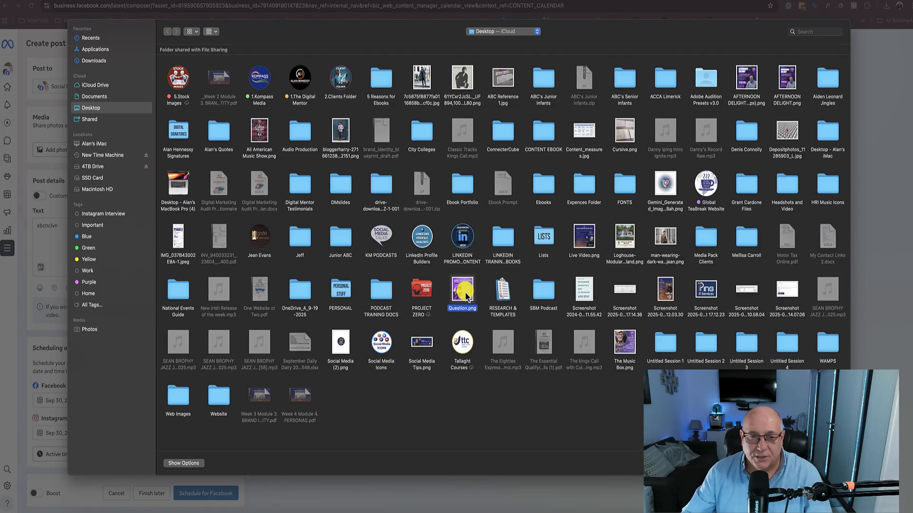
{"action": "key", "text": "Return"}
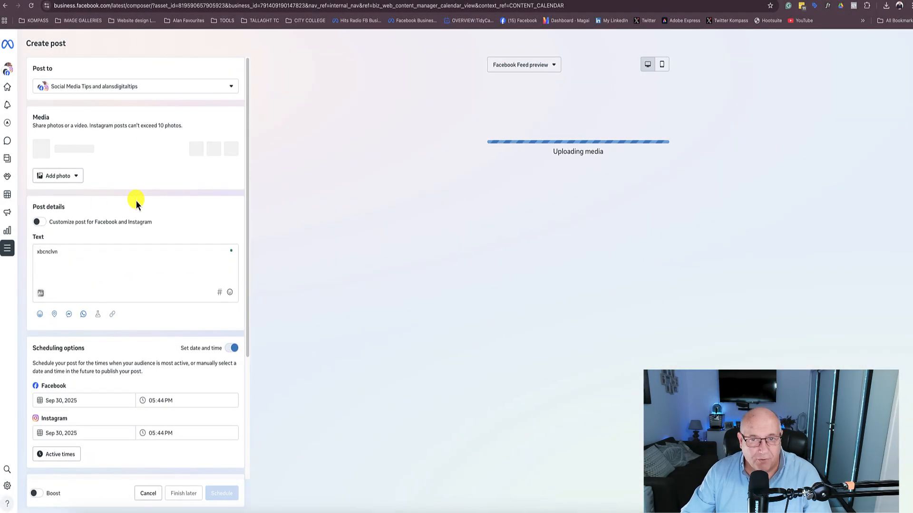
Step: Schedule the photo post for Sep 30, 2025 at 05:44 PM without boosting it and preview its Instagram version in the Planner
{"action": "scroll", "coordinate": [136, 200], "scroll_direction": "down", "scroll_amount": 4}
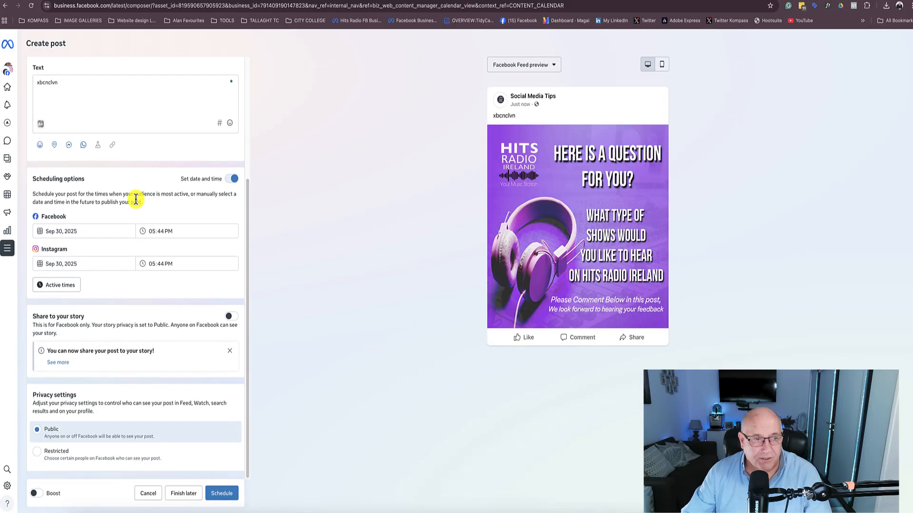
{"action": "left_click", "coordinate": [223, 494]}
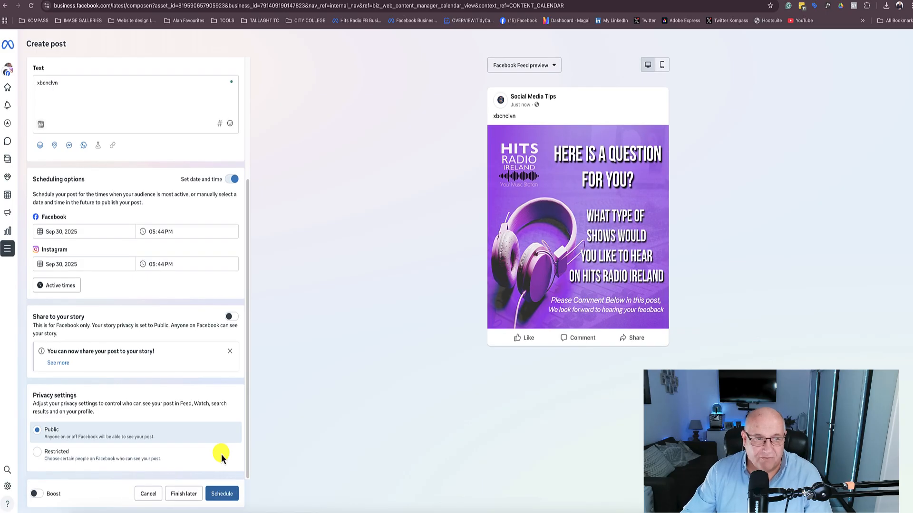
{"action": "left_click", "coordinate": [221, 494]}
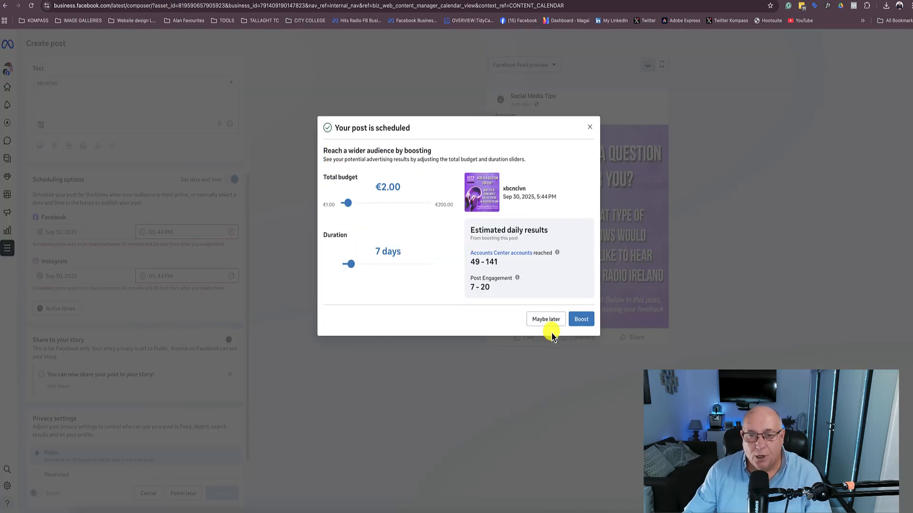
{"action": "left_click", "coordinate": [549, 321]}
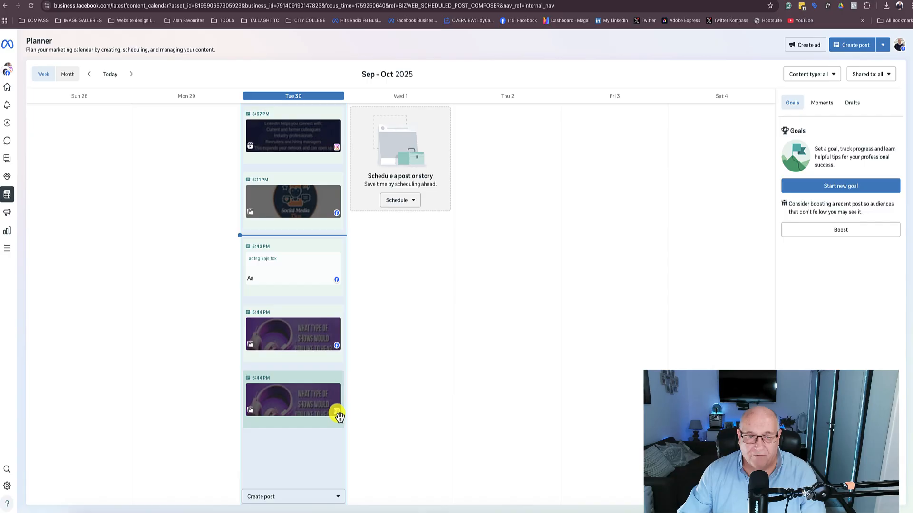
{"action": "left_click", "coordinate": [304, 403]}
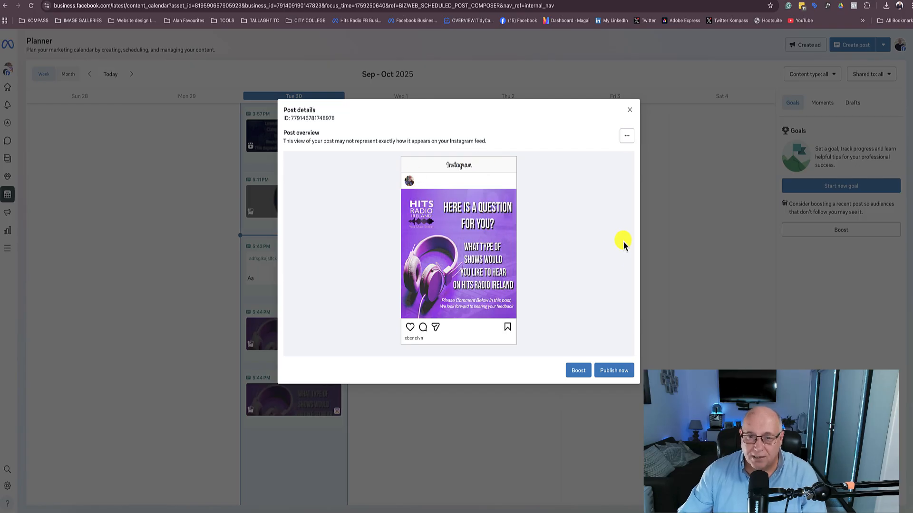
{"action": "left_click", "coordinate": [630, 114]}
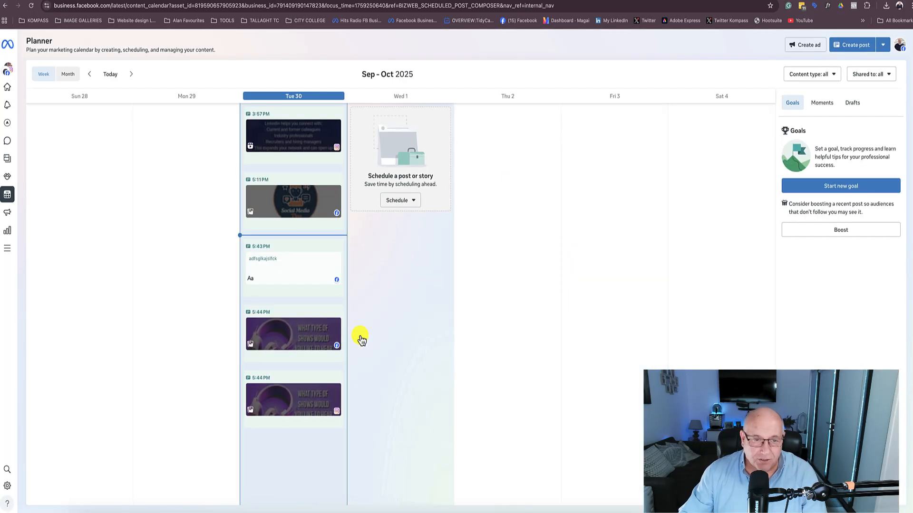
Step: Delete the 5:43 PM text-only Facebook post from the Planner and confirm the permanent deletion
{"action": "left_click", "coordinate": [342, 250]}
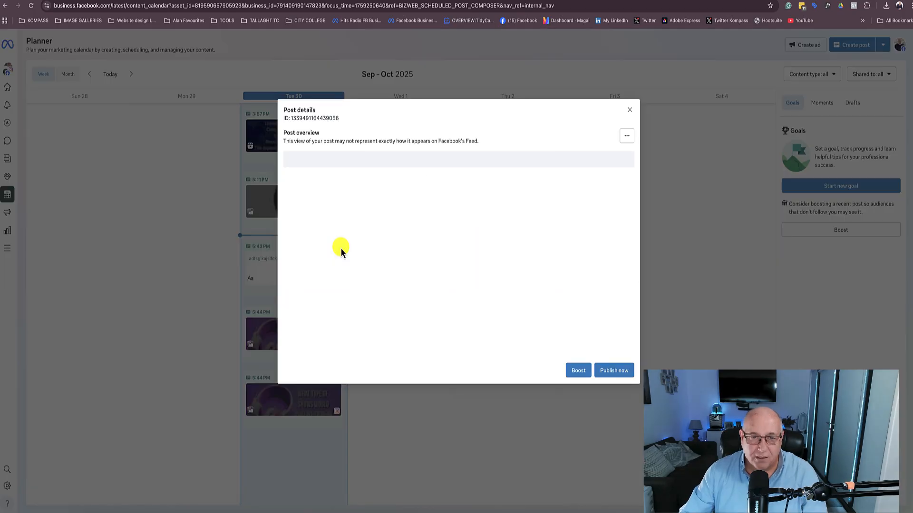
{"action": "left_click", "coordinate": [627, 137]}
{"action": "left_click", "coordinate": [636, 217]}
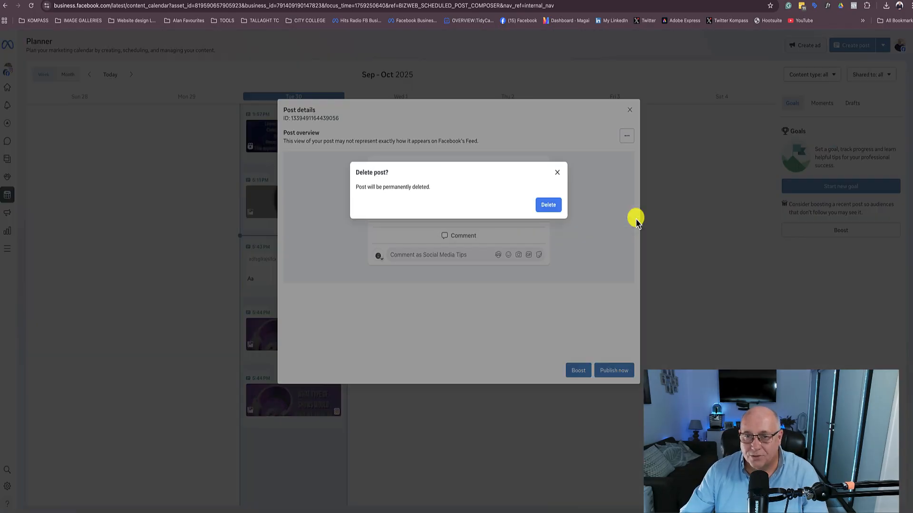
{"action": "left_click", "coordinate": [557, 210]}
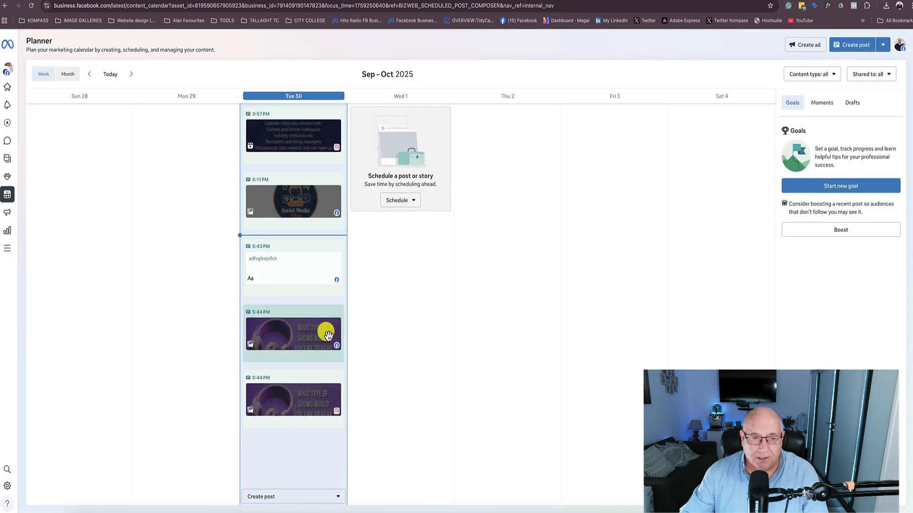
Step: Delete the 5:44 PM Facebook photo post from the Planner and confirm its removal
{"action": "left_click", "coordinate": [340, 321]}
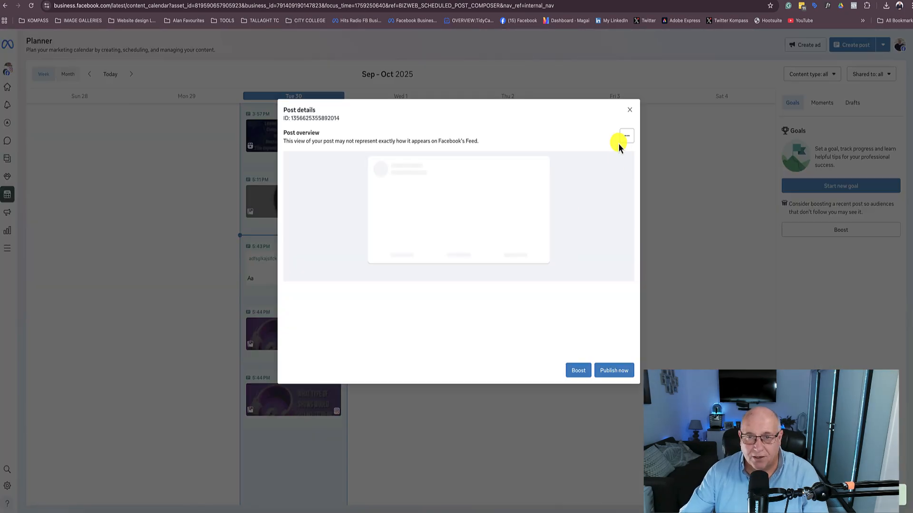
{"action": "left_click", "coordinate": [623, 137]}
{"action": "left_click", "coordinate": [633, 214]}
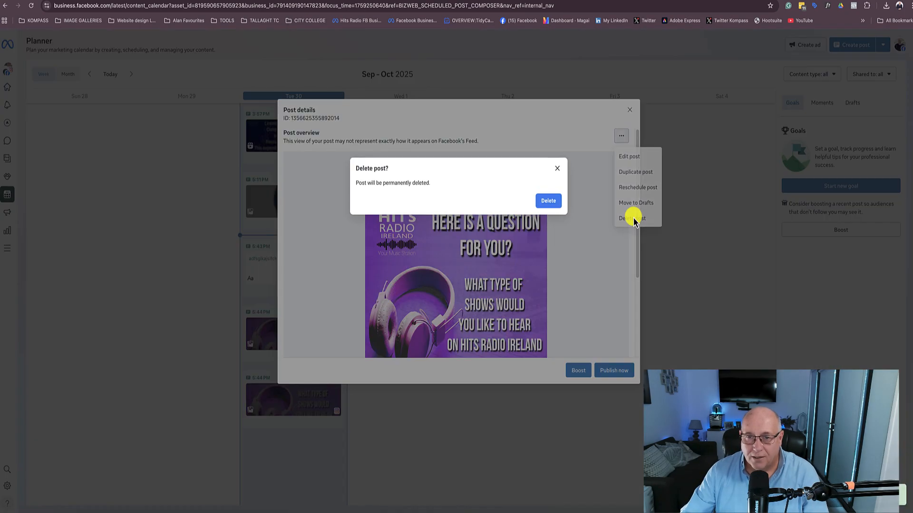
{"action": "left_click", "coordinate": [548, 204]}
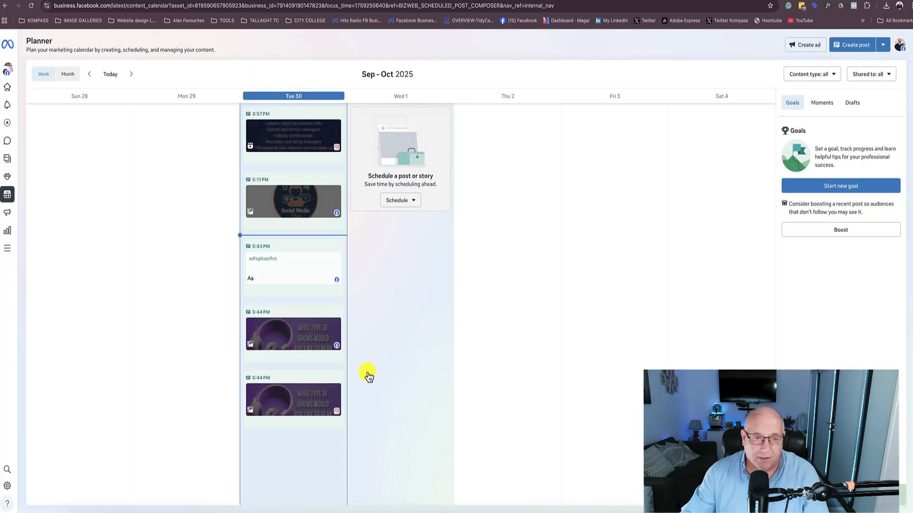
Step: Delete the 5:44 PM Instagram photo post and reload the Planner page
{"action": "left_click", "coordinate": [338, 383]}
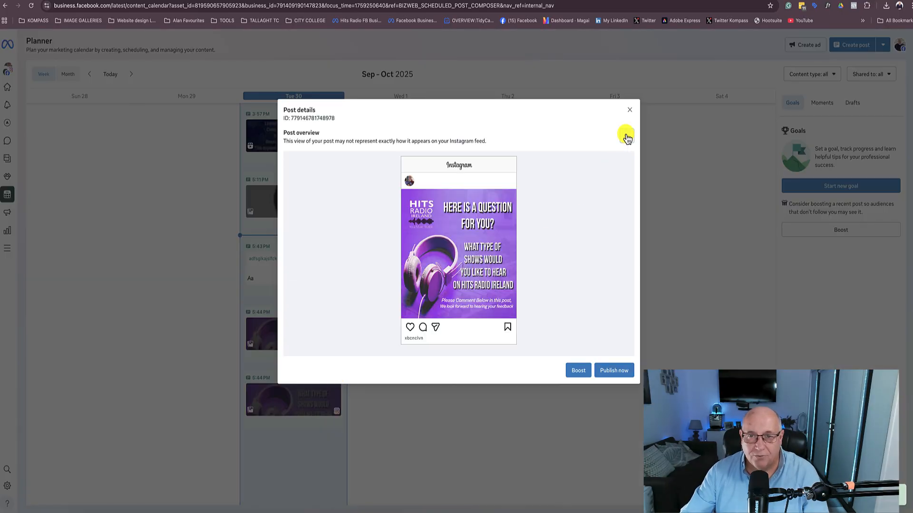
{"action": "left_click", "coordinate": [626, 137]}
{"action": "left_click", "coordinate": [634, 219]}
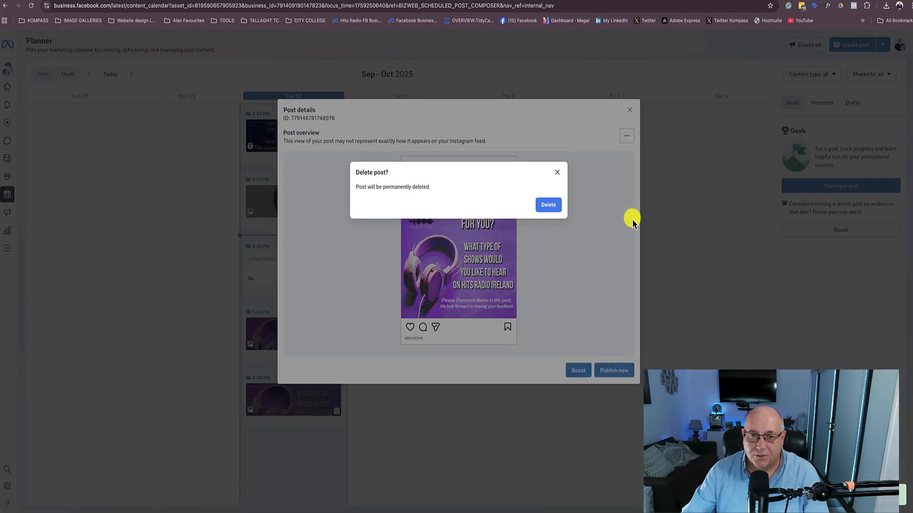
{"action": "left_click", "coordinate": [548, 208]}
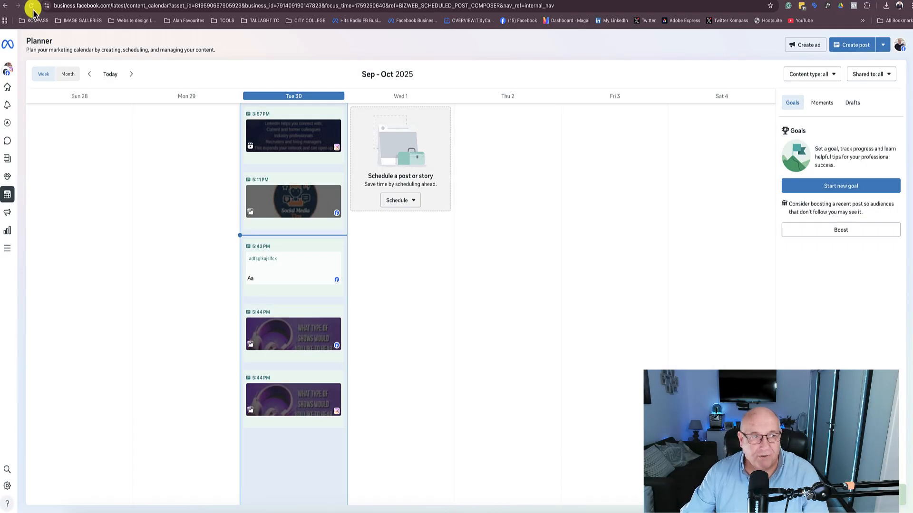
{"action": "left_click", "coordinate": [31, 6]}
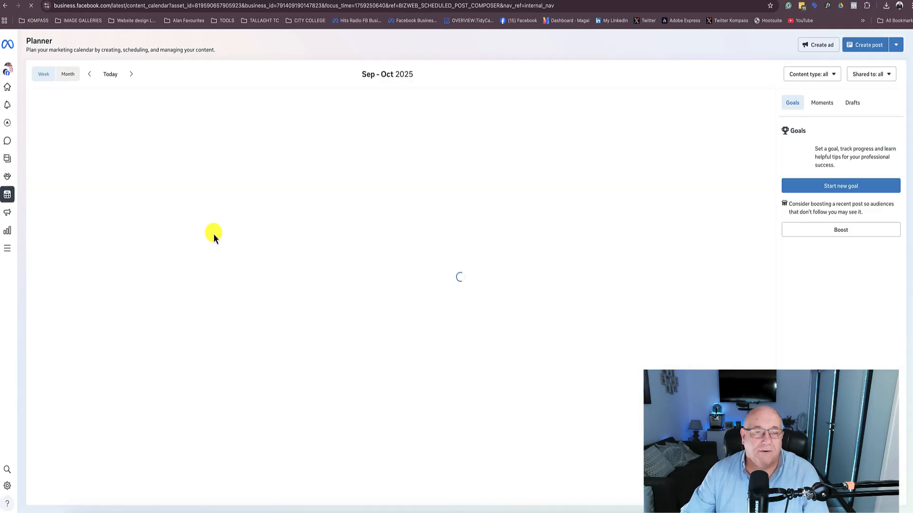